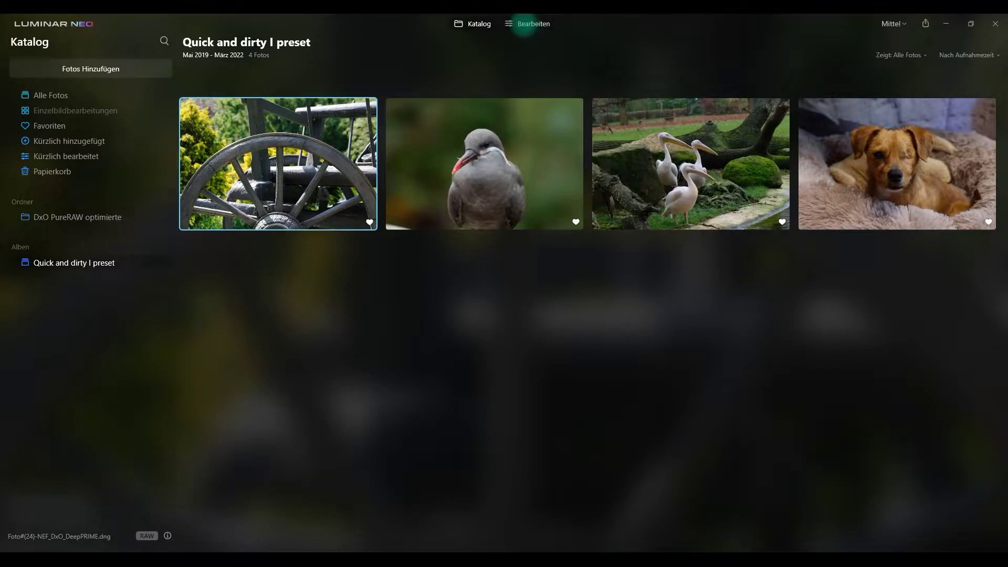
Open the wagon-wheel photo in the editor and view its still-empty edit history.
{"action": "left_click", "coordinate": [524, 23]}
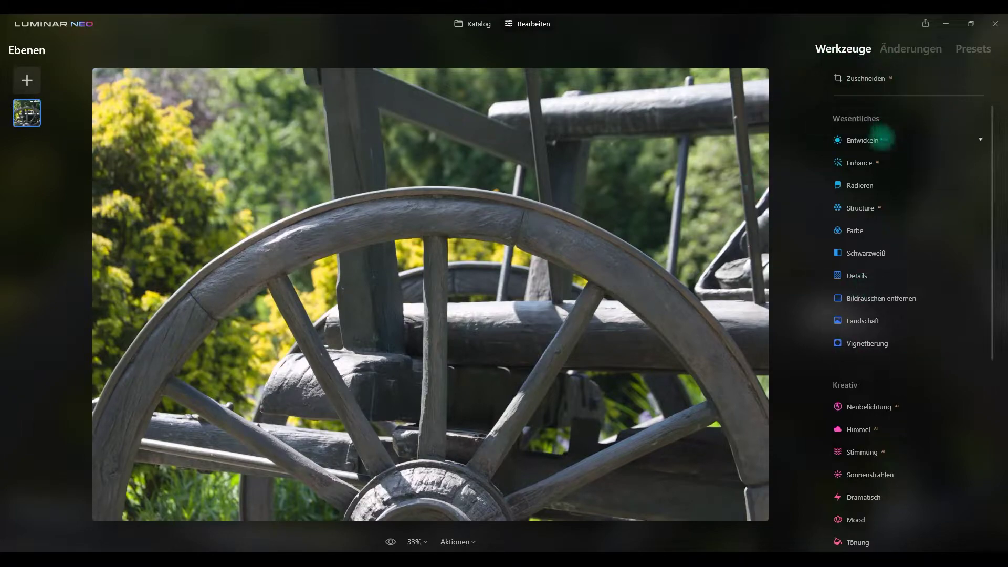
{"action": "left_click", "coordinate": [911, 49]}
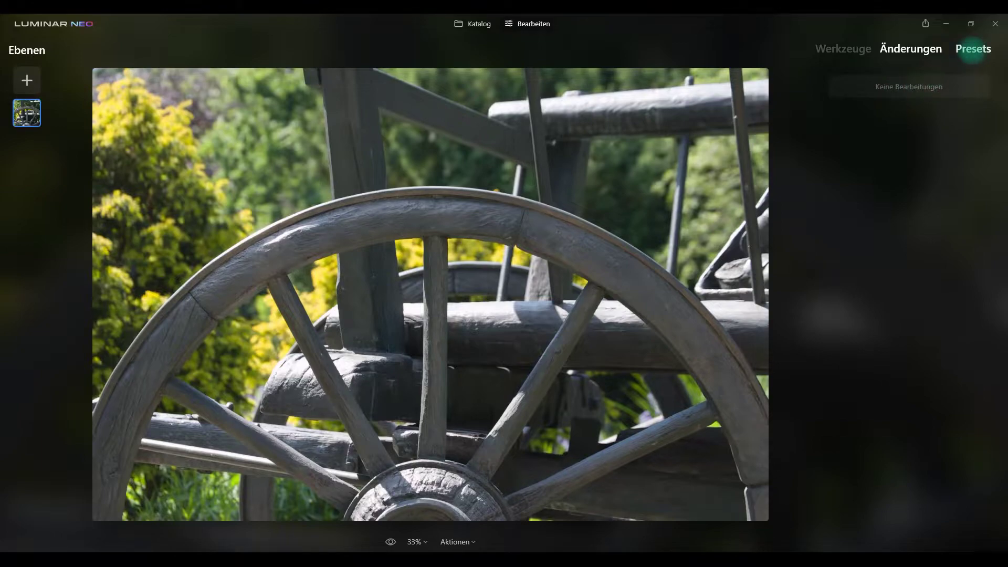
Show the presets, reset the Für Dieses Foto carousel, and browse all preset categories.
{"action": "left_click", "coordinate": [973, 49]}
{"action": "mouse_move", "coordinate": [898, 154]}
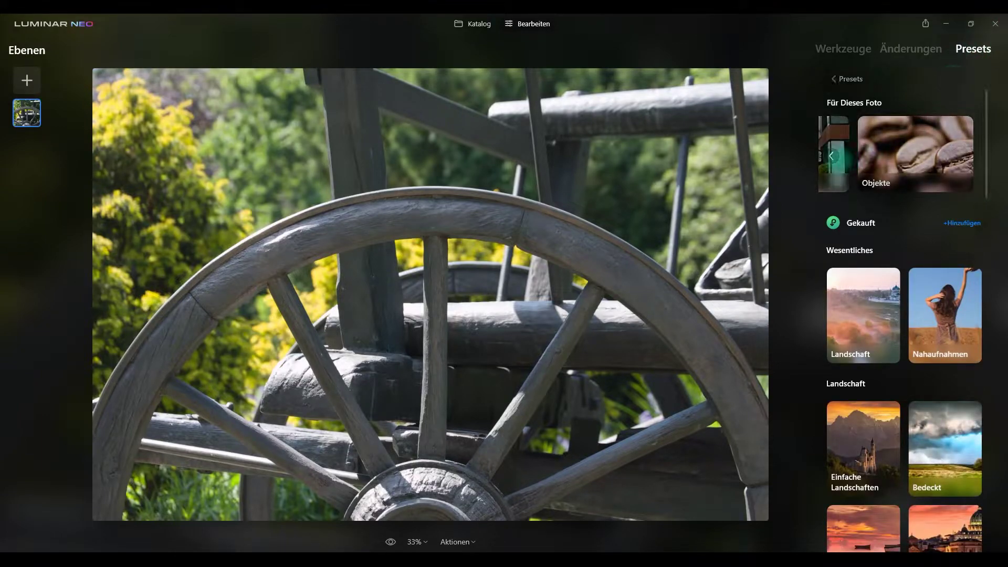
{"action": "left_click", "coordinate": [831, 155]}
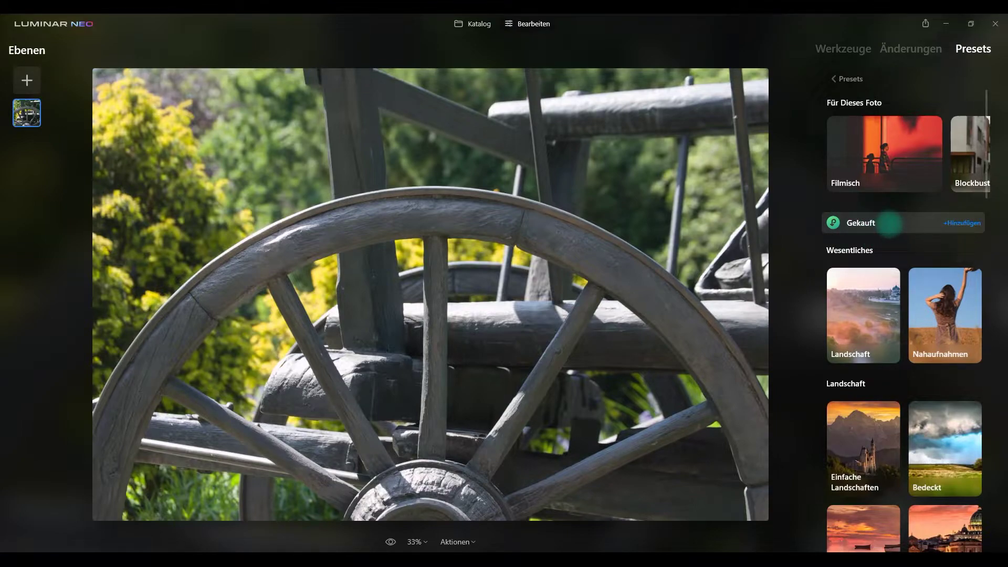
{"action": "scroll", "coordinate": [893, 157], "scroll_direction": "down", "scroll_amount": 3}
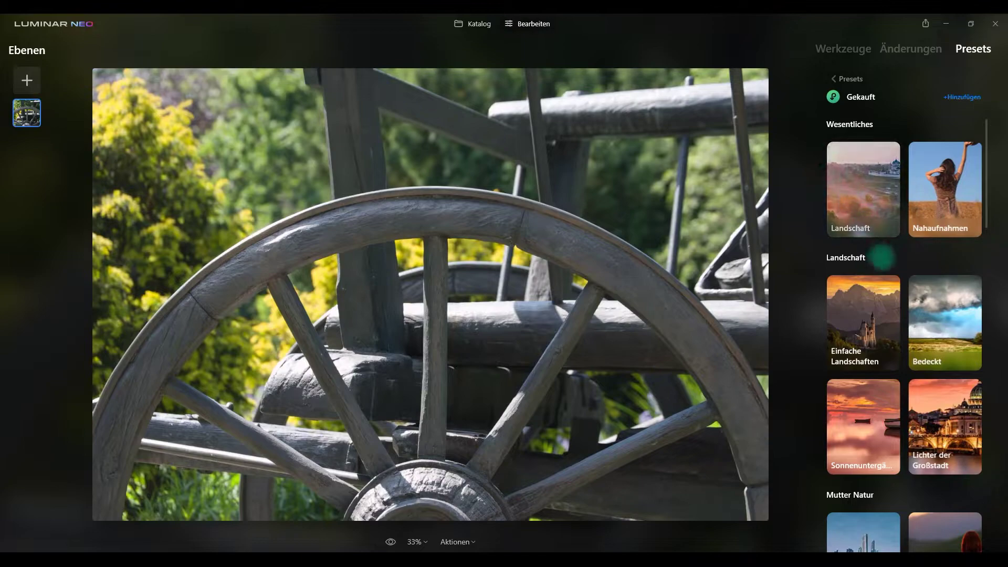
{"action": "scroll", "coordinate": [887, 262], "scroll_direction": "down", "scroll_amount": 2}
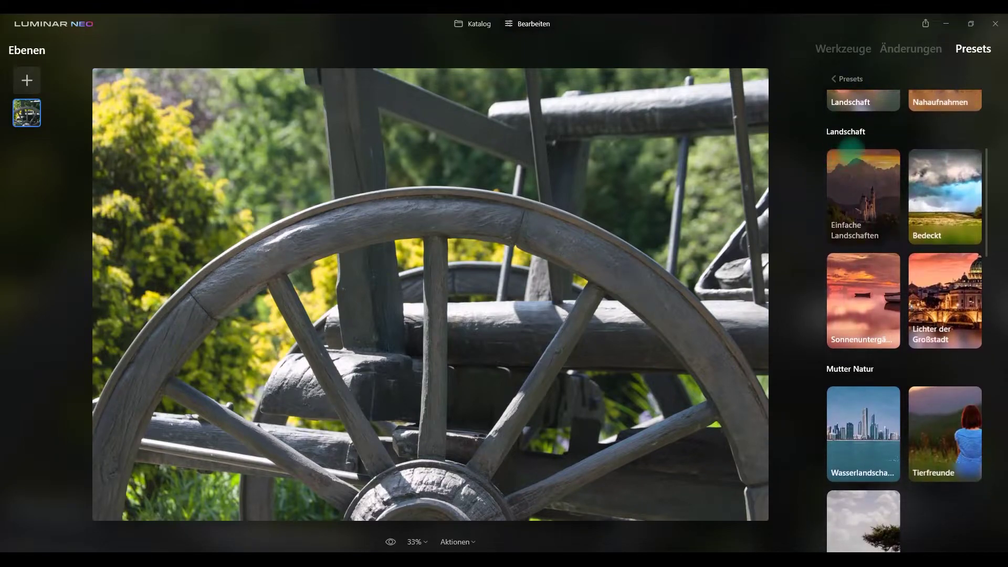
{"action": "scroll", "coordinate": [889, 220], "scroll_direction": "down", "scroll_amount": 3}
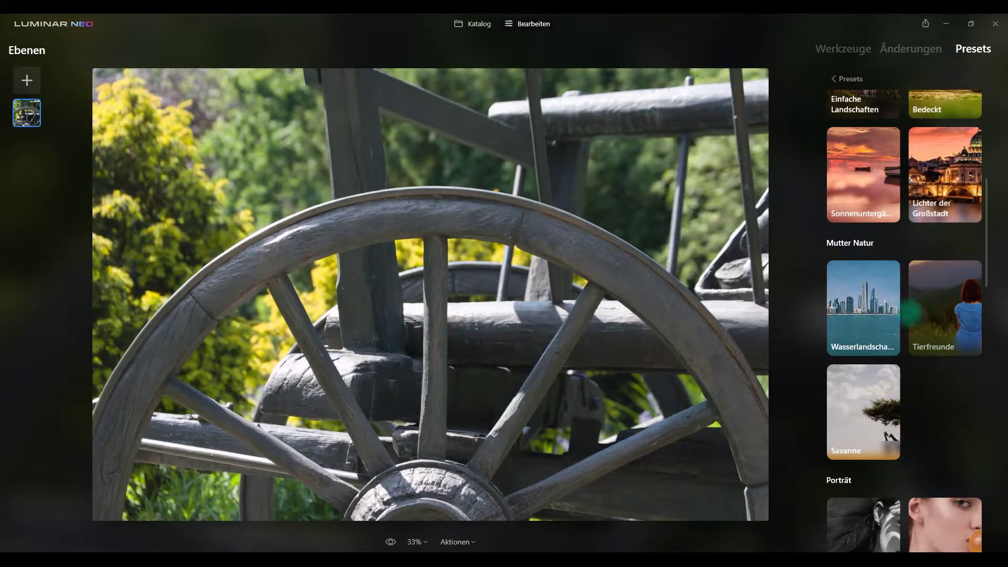
{"action": "scroll", "coordinate": [915, 319], "scroll_direction": "down", "scroll_amount": 7}
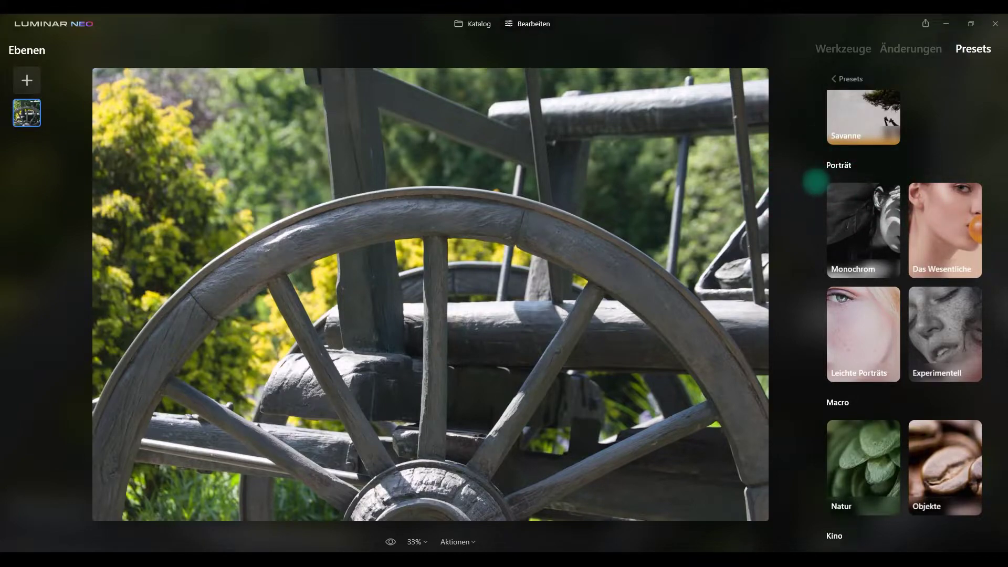
{"action": "scroll", "coordinate": [861, 378], "scroll_direction": "down", "scroll_amount": 3}
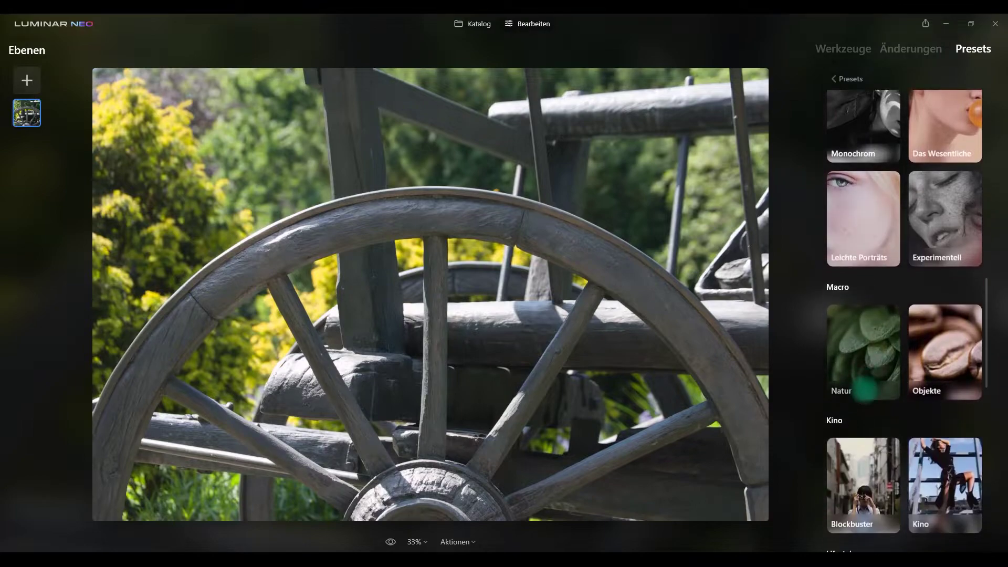
{"action": "scroll", "coordinate": [830, 305], "scroll_direction": "down", "scroll_amount": 6}
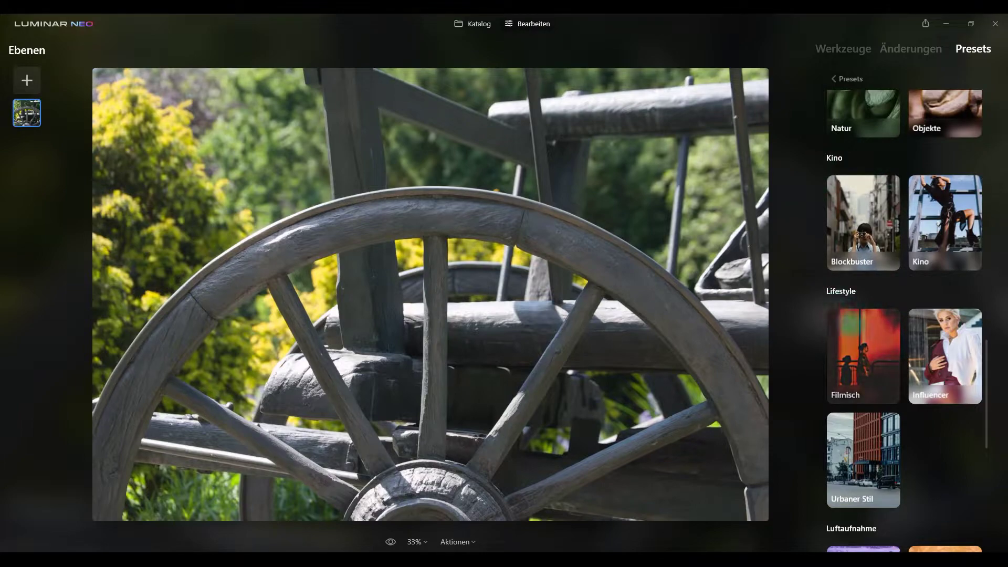
{"action": "scroll", "coordinate": [872, 367], "scroll_direction": "down", "scroll_amount": 2}
{"action": "scroll", "coordinate": [902, 402], "scroll_direction": "down", "scroll_amount": 4}
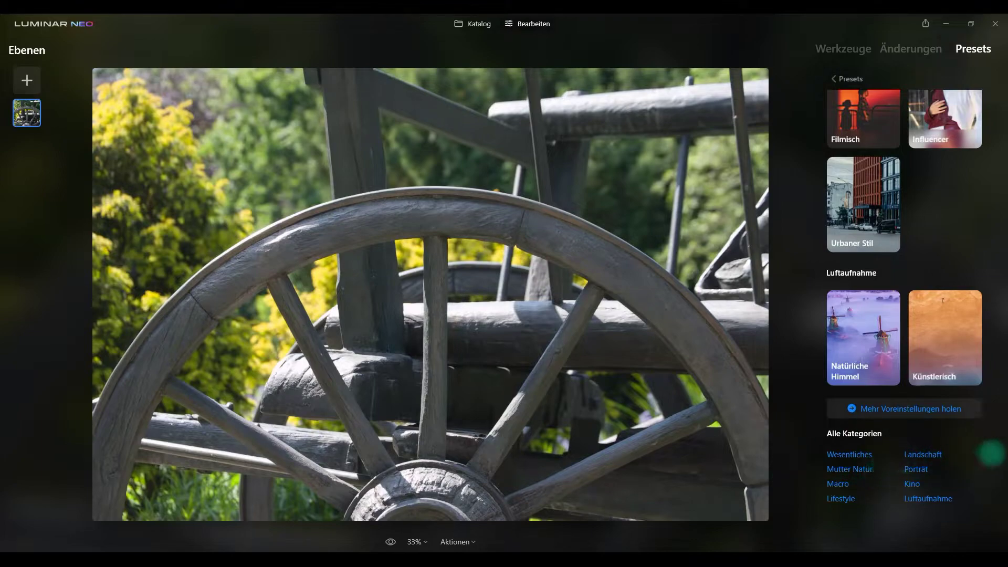
{"action": "scroll", "coordinate": [903, 320], "scroll_direction": "up", "scroll_amount": 5}
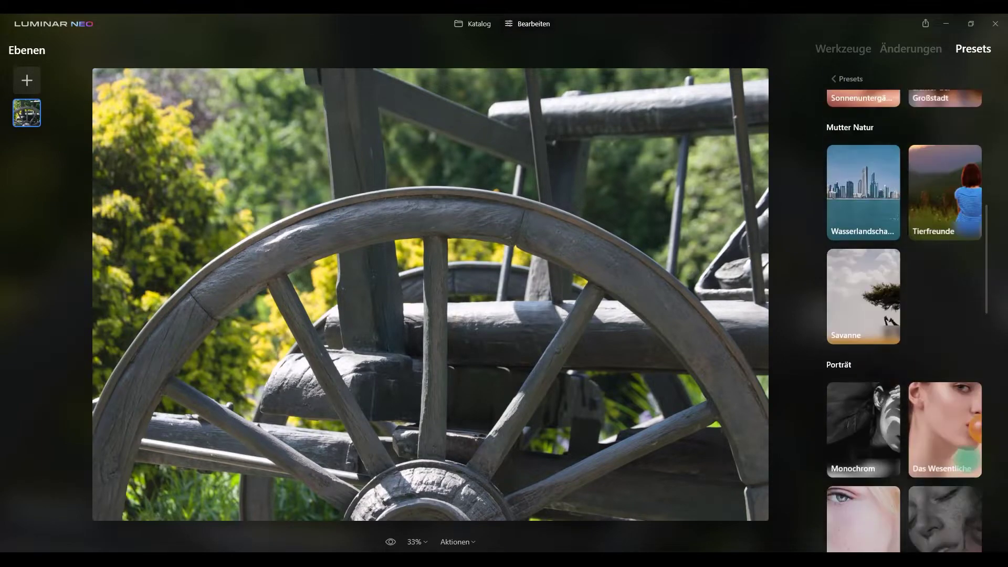
{"action": "scroll", "coordinate": [903, 320], "scroll_direction": "up", "scroll_amount": 3}
{"action": "scroll", "coordinate": [903, 321], "scroll_direction": "up", "scroll_amount": 1}
{"action": "scroll", "coordinate": [903, 320], "scroll_direction": "up", "scroll_amount": 2}
{"action": "scroll", "coordinate": [952, 357], "scroll_direction": "up", "scroll_amount": 2}
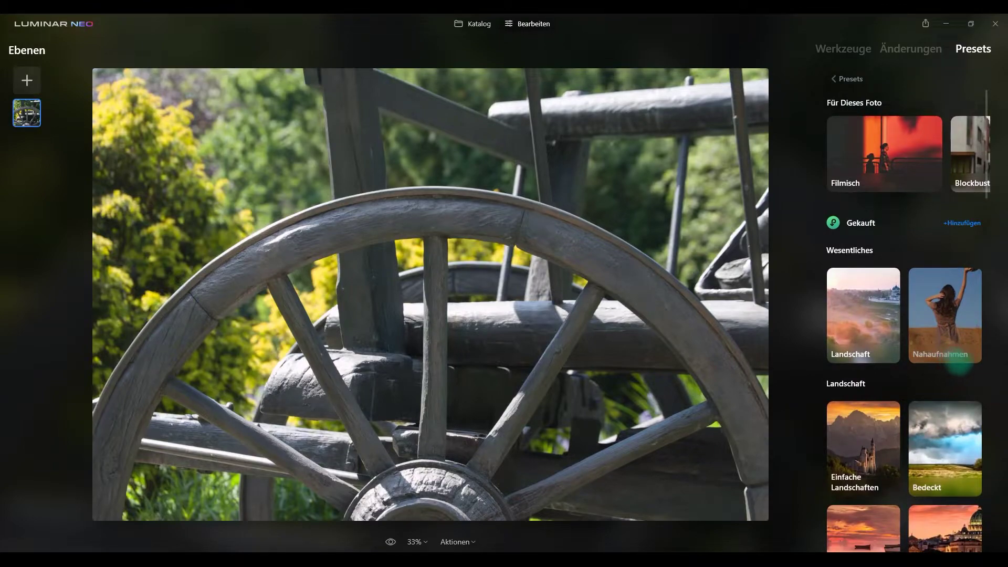
Page through the suggested collections and preview the Filmisch preset collection.
{"action": "mouse_move", "coordinate": [906, 153]}
{"action": "left_click", "coordinate": [976, 156]}
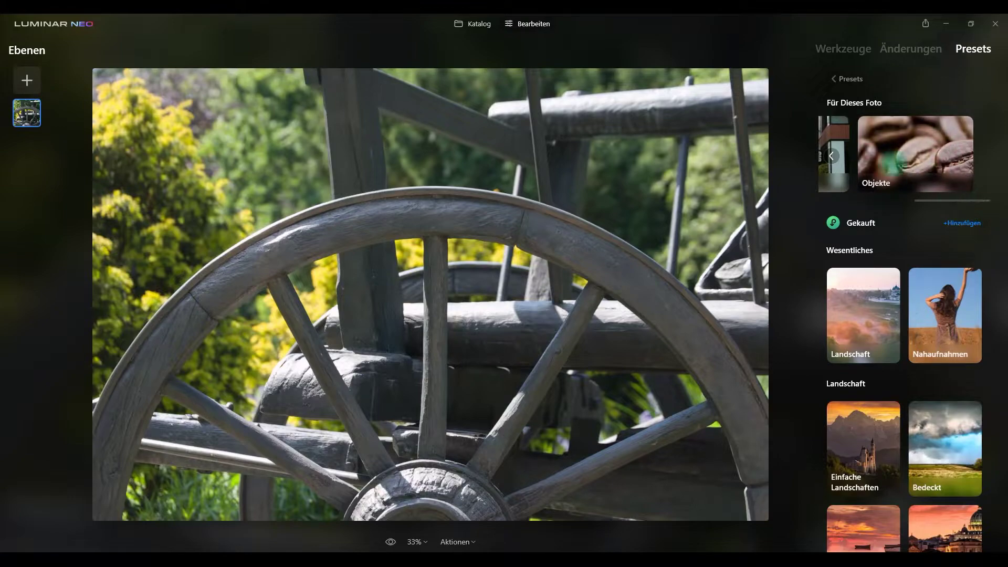
{"action": "left_click", "coordinate": [832, 156]}
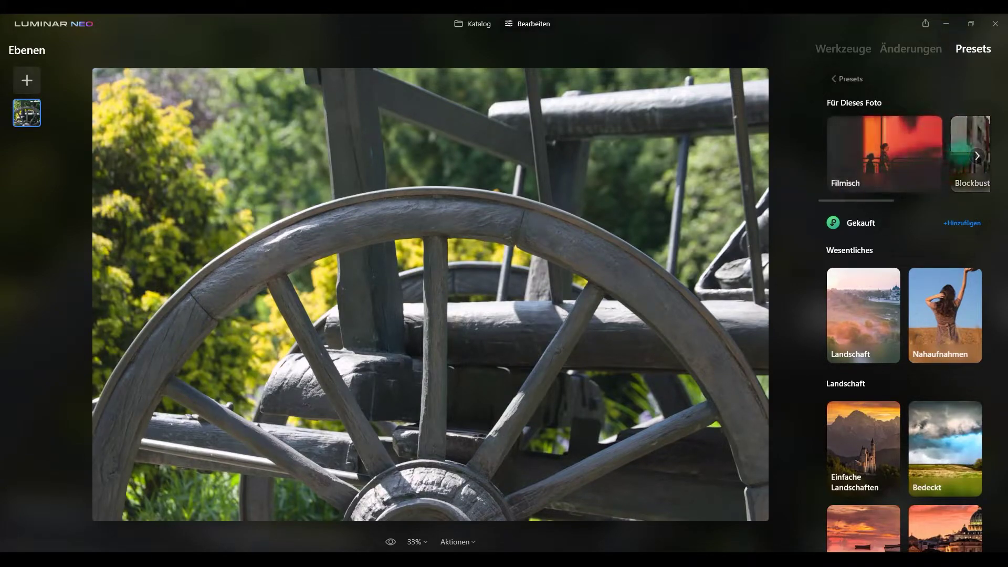
{"action": "left_click", "coordinate": [977, 156]}
{"action": "left_click", "coordinate": [832, 156]}
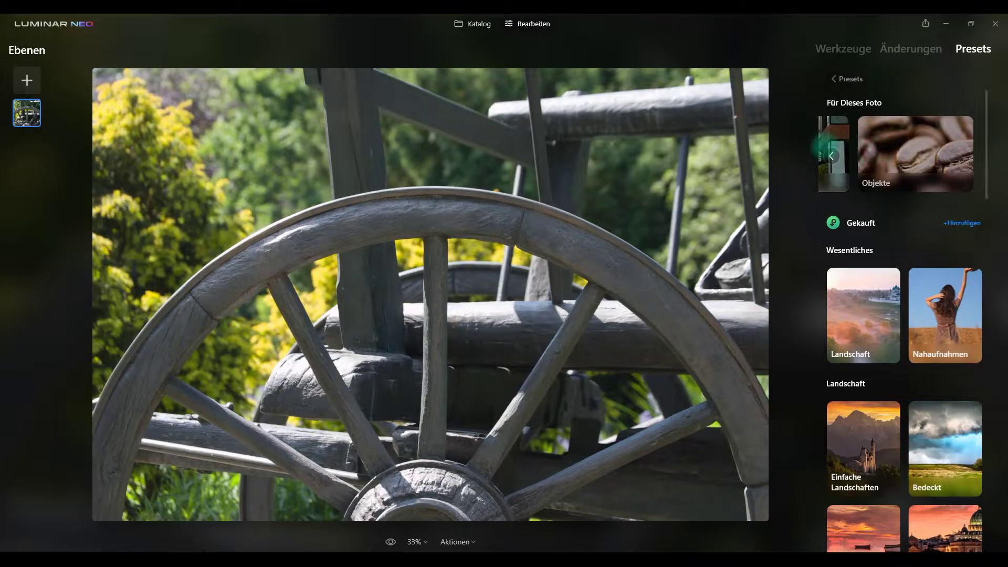
{"action": "left_click", "coordinate": [832, 156]}
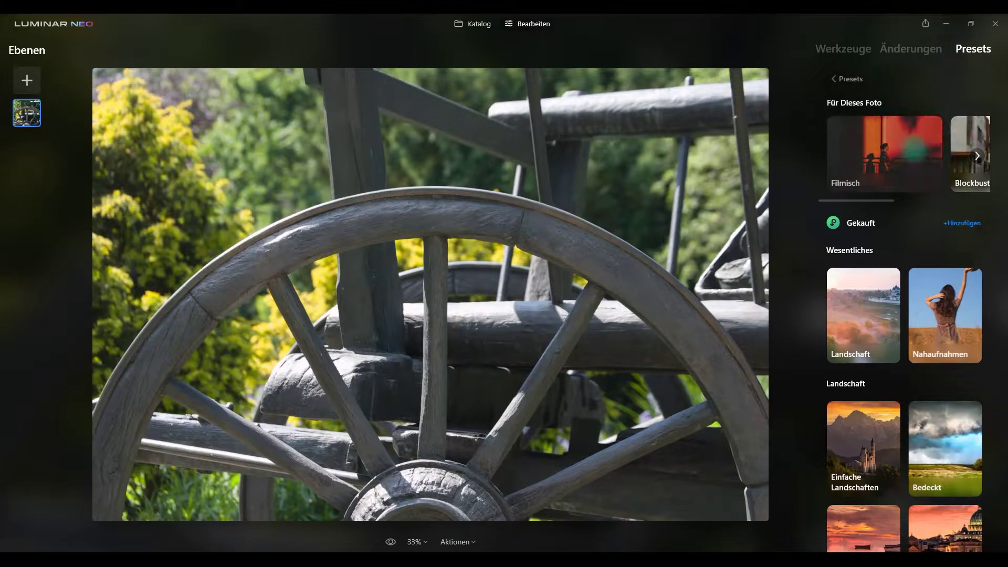
{"action": "left_click", "coordinate": [893, 147]}
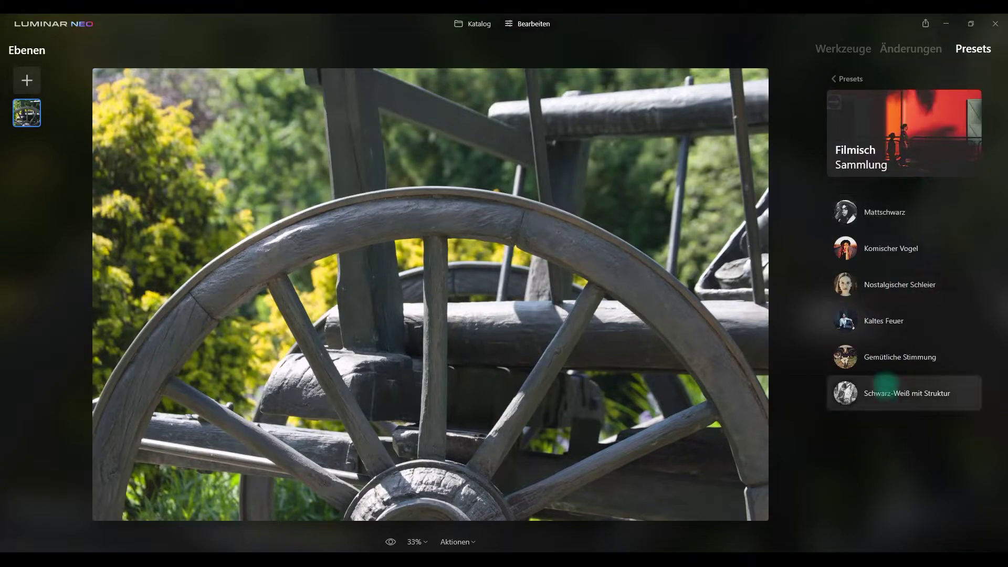
{"action": "left_click", "coordinate": [846, 79]}
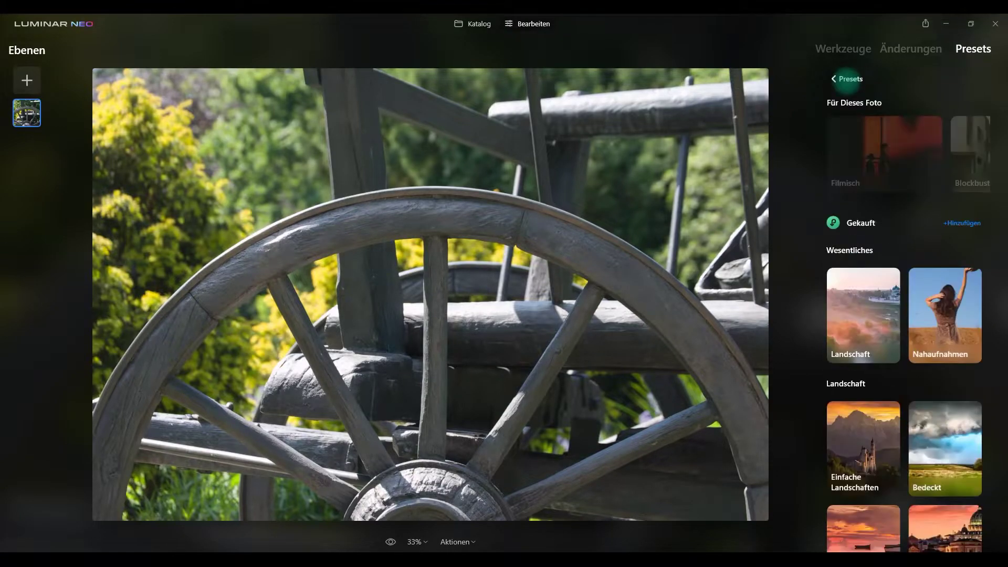
Preview the Blockbuster collection, then open the Objekte collection.
{"action": "left_click", "coordinate": [977, 155]}
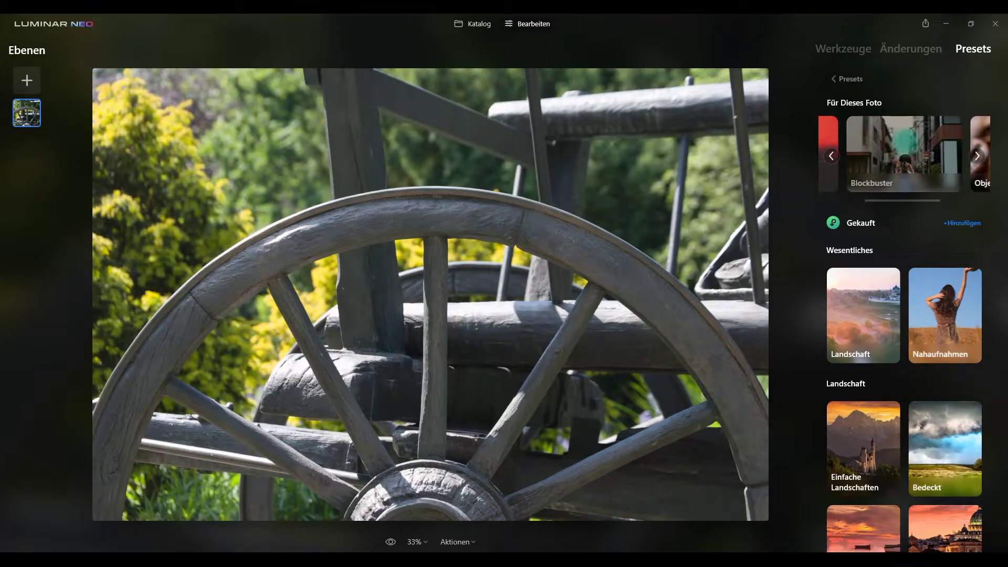
{"action": "left_click", "coordinate": [902, 152]}
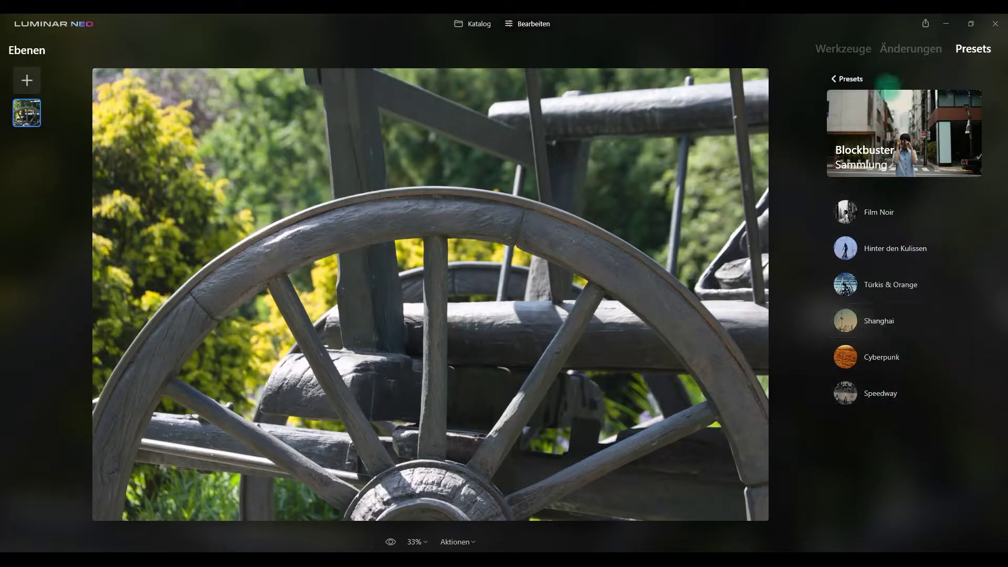
{"action": "left_click", "coordinate": [837, 78]}
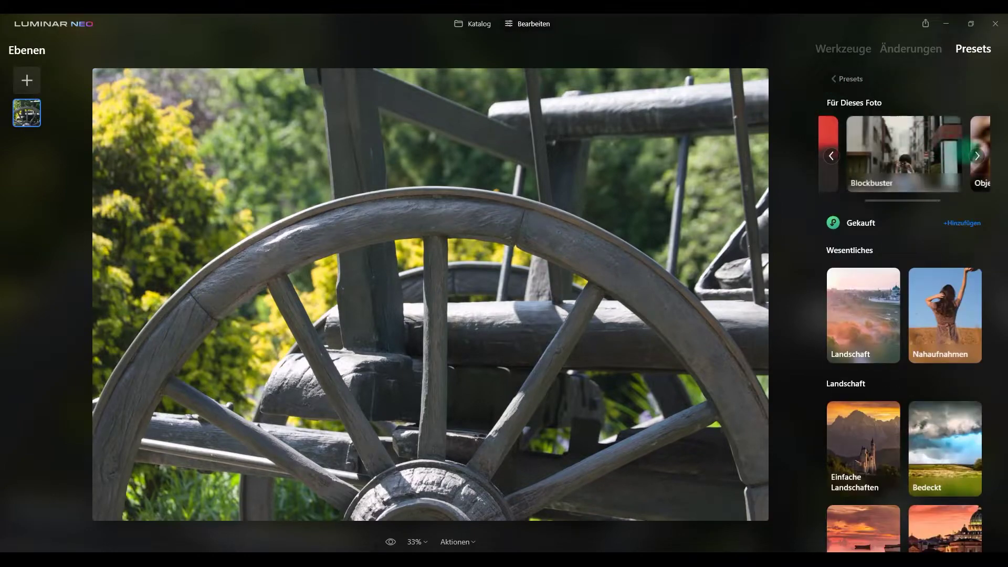
{"action": "left_click", "coordinate": [976, 155]}
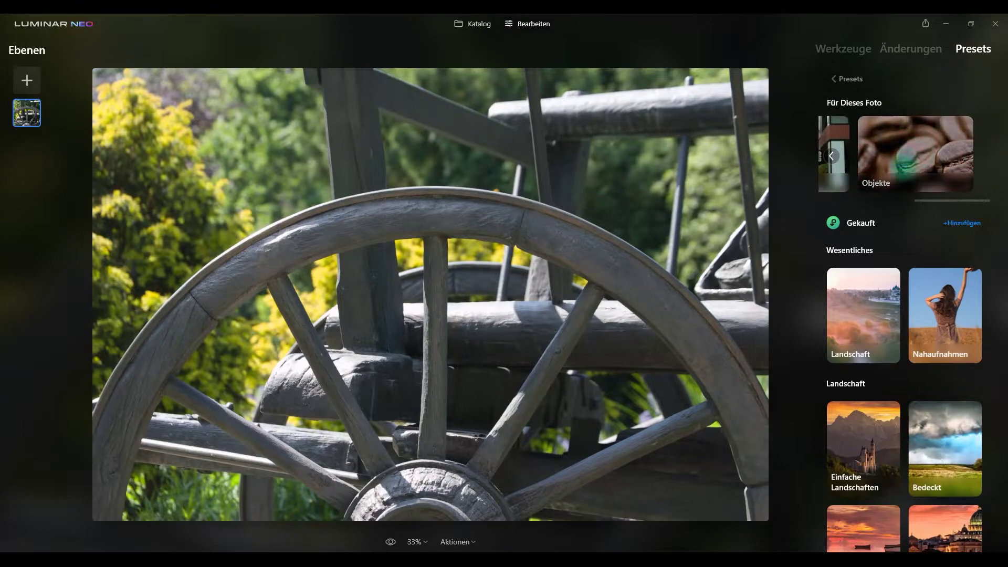
{"action": "left_click", "coordinate": [908, 157]}
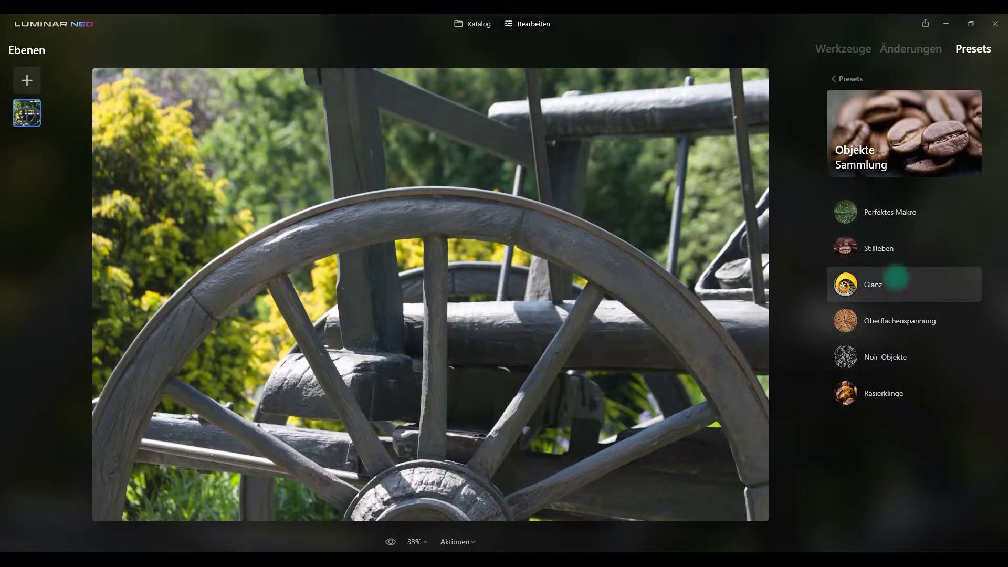
Try Stillleben and Perfektes Makro, then apply Glanz with its amount reduced to 60.
{"action": "left_click", "coordinate": [894, 278]}
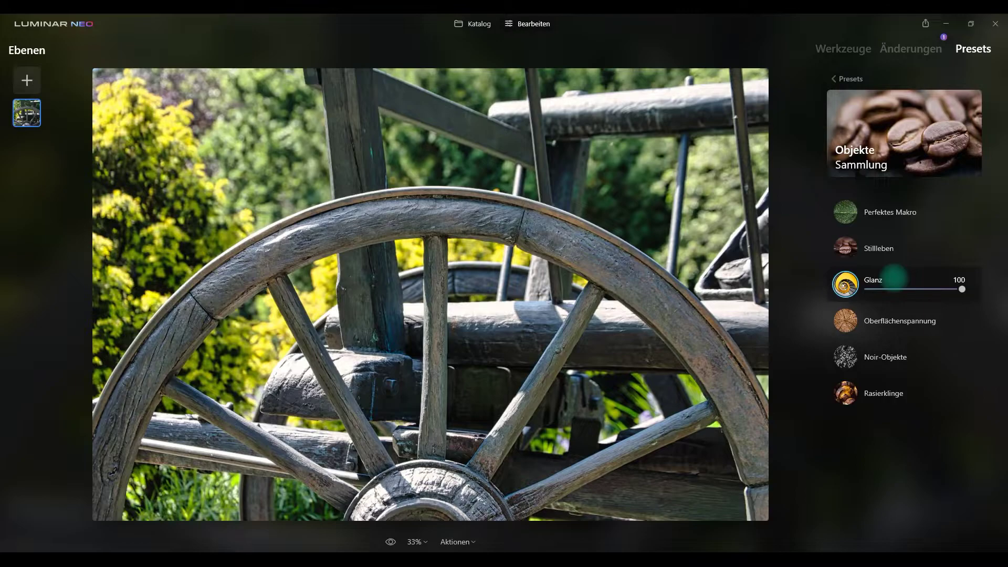
{"action": "left_click", "coordinate": [880, 248]}
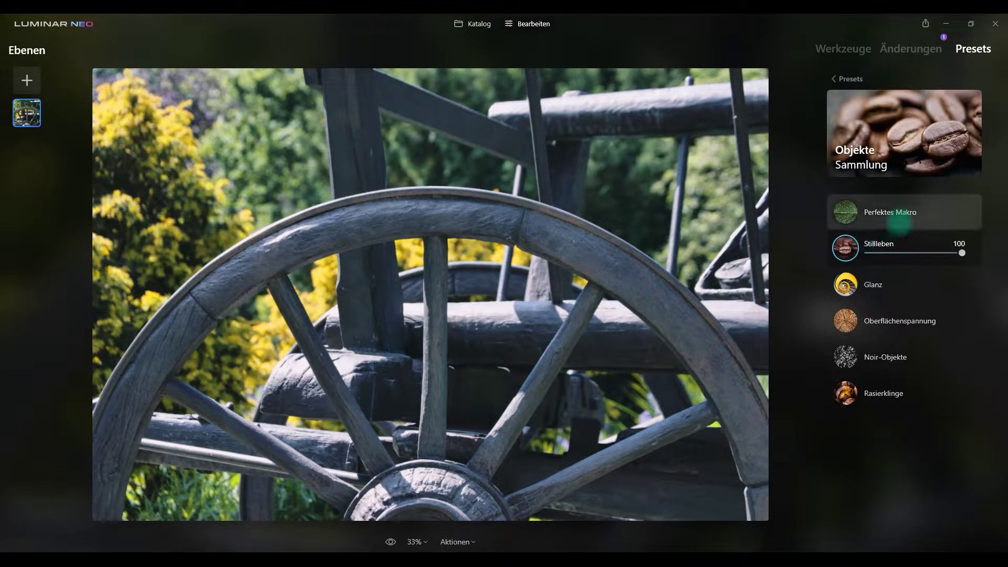
{"action": "left_click", "coordinate": [899, 217]}
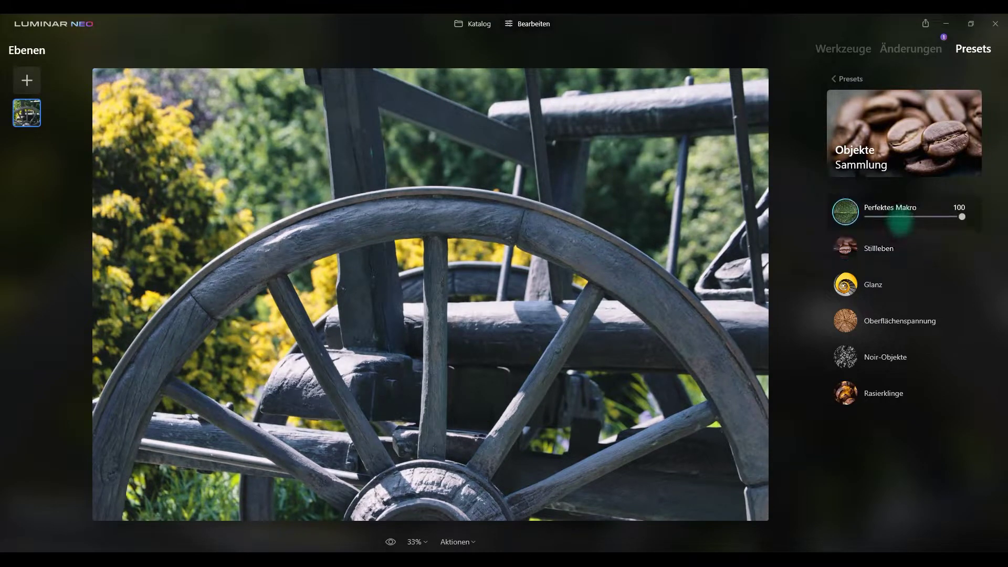
{"action": "left_click", "coordinate": [907, 281]}
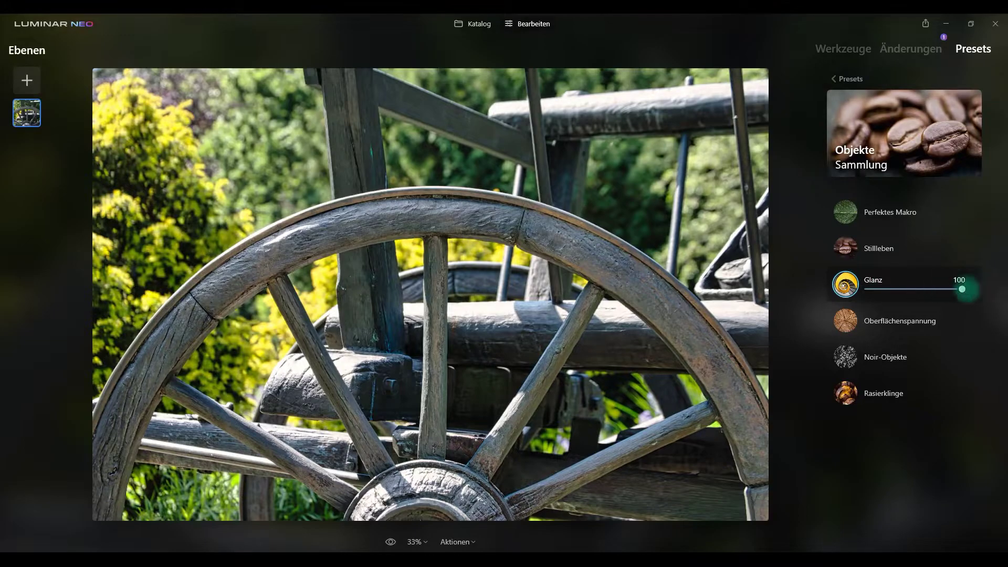
{"action": "mouse_move", "coordinate": [962, 289]}
{"action": "left_mouse_down"}
{"action": "mouse_move", "coordinate": [899, 289]}
{"action": "mouse_move", "coordinate": [923, 289]}
{"action": "left_mouse_up"}
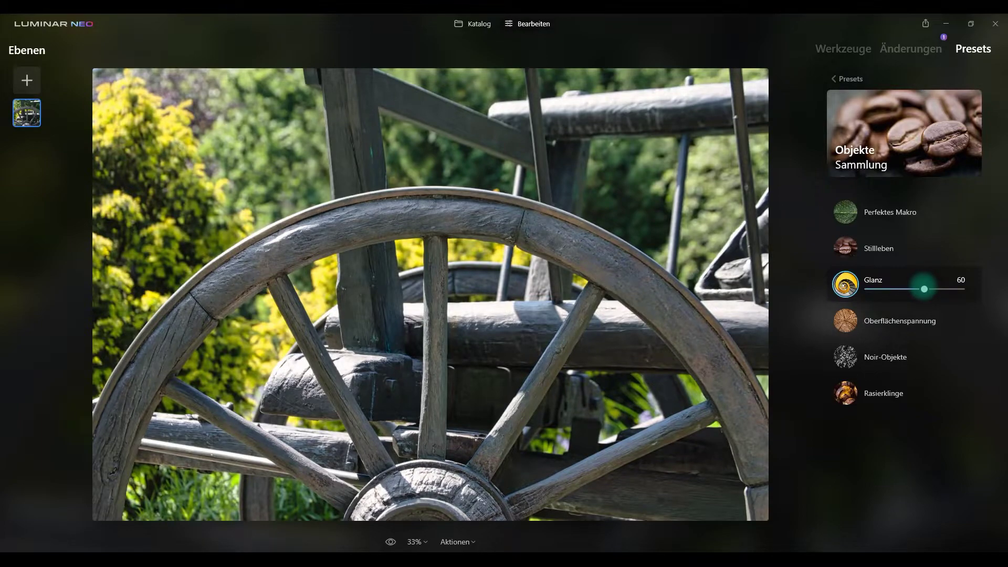
Return to the preset category overview and cancel the Bild exportieren dialog without exporting.
{"action": "left_click", "coordinate": [844, 79]}
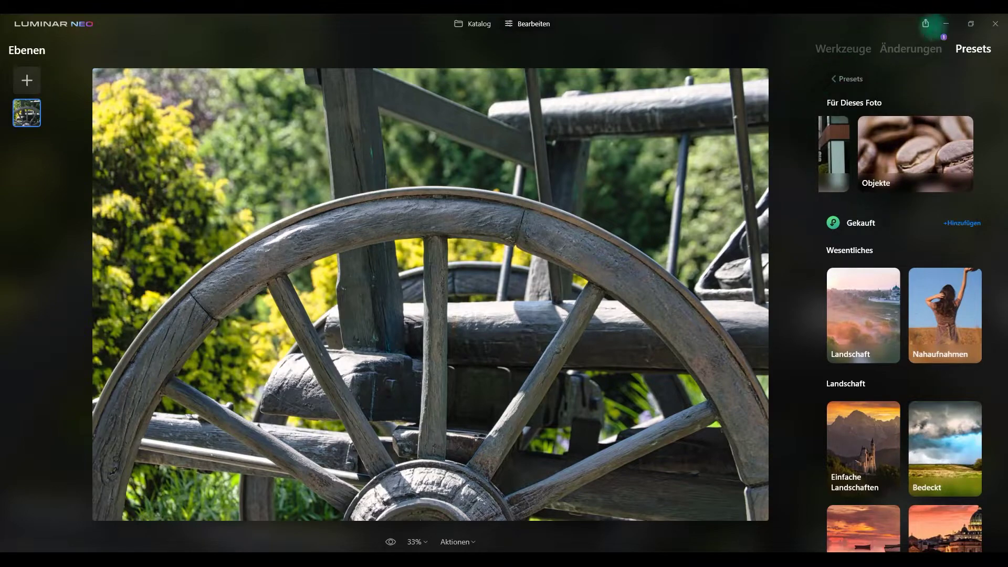
{"action": "left_click", "coordinate": [926, 24]}
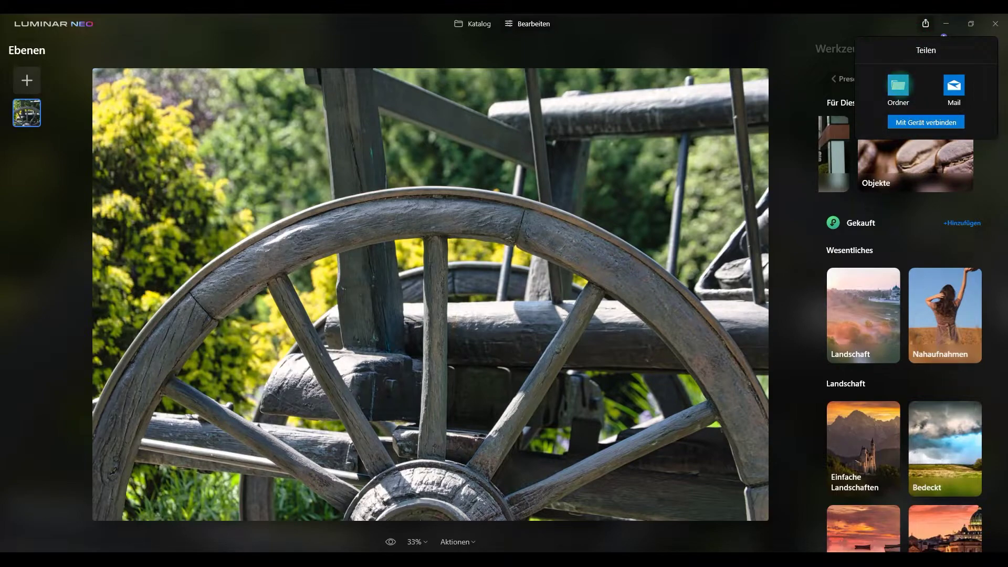
{"action": "left_click", "coordinate": [897, 84]}
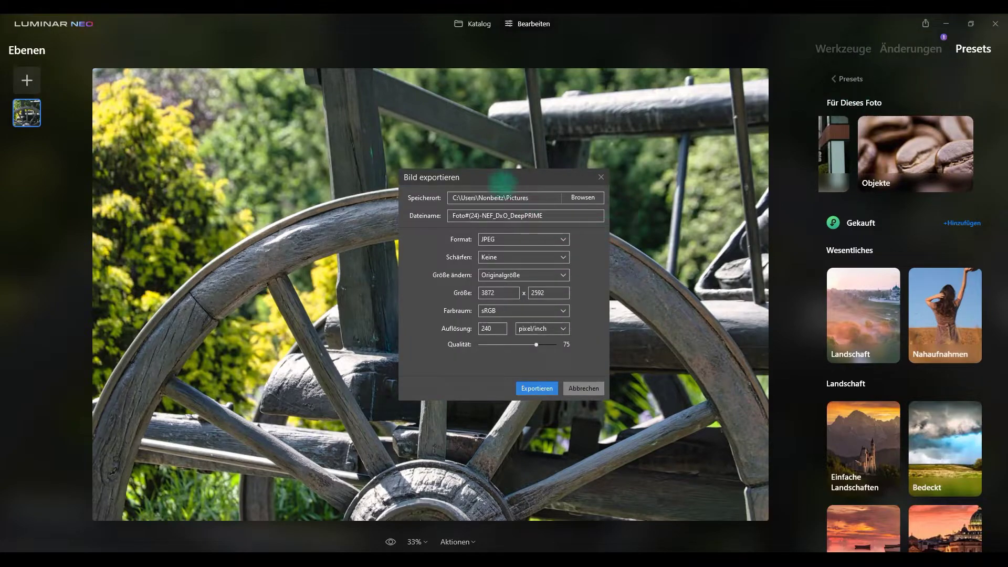
{"action": "left_click_drag", "start_coordinate": [494, 178], "coordinate": [491, 162]}
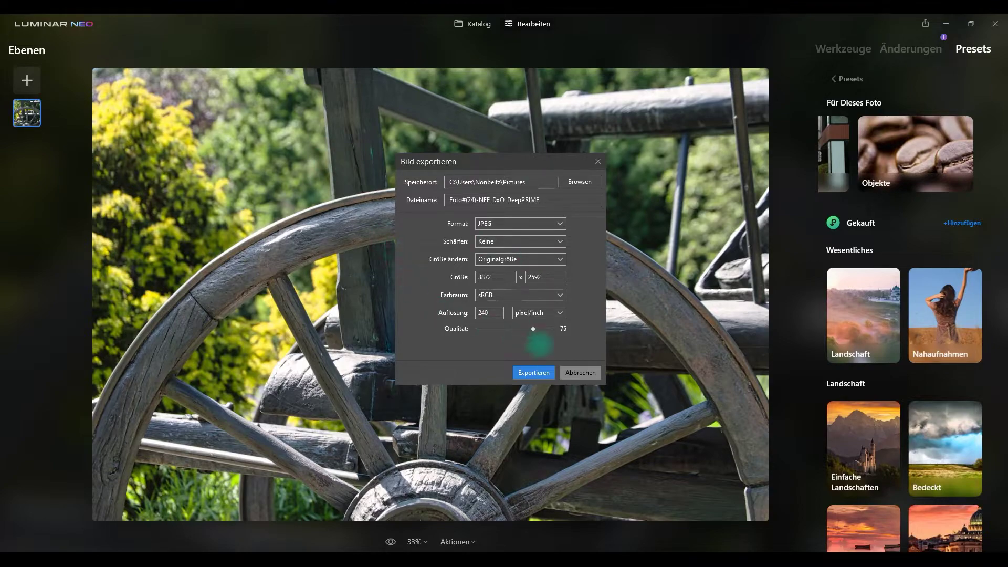
{"action": "left_click", "coordinate": [578, 372]}
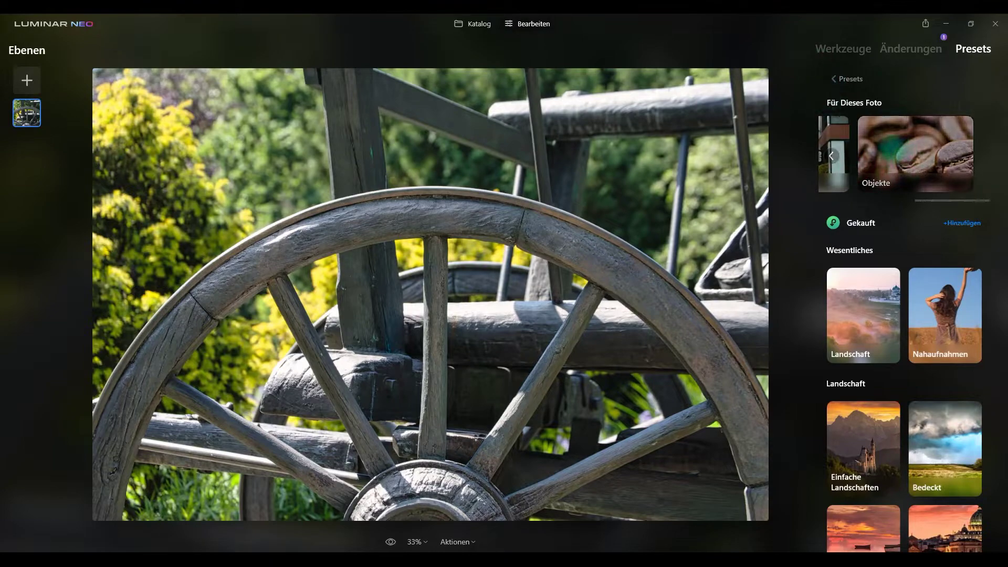
Switch from the Für Dieses Foto presets to the Werkzeuge editing tools list.
{"action": "left_click", "coordinate": [831, 155]}
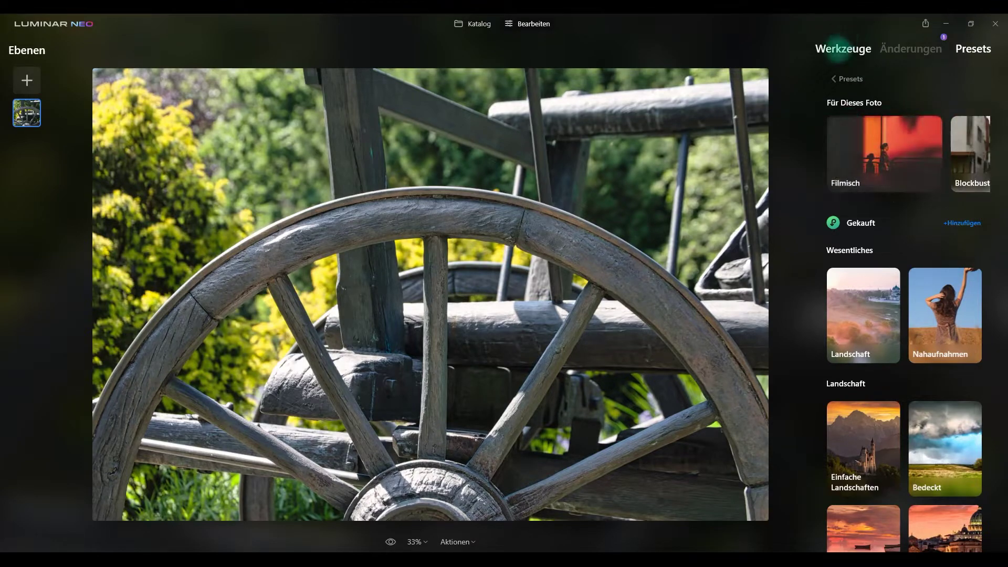
{"action": "left_click", "coordinate": [837, 50]}
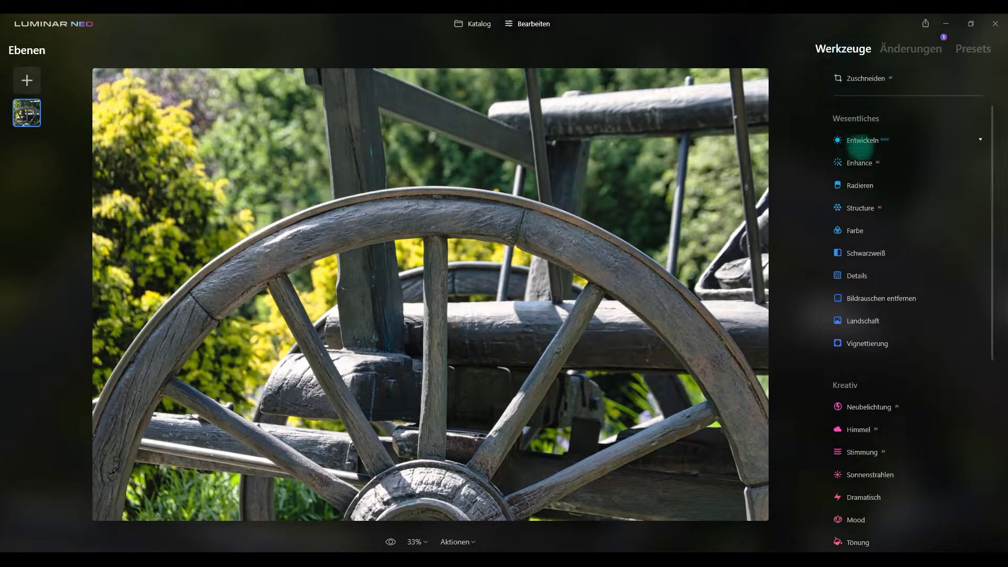
{"action": "scroll", "coordinate": [895, 189], "scroll_direction": "down", "scroll_amount": 4}
{"action": "scroll", "coordinate": [897, 180], "scroll_direction": "down", "scroll_amount": 3}
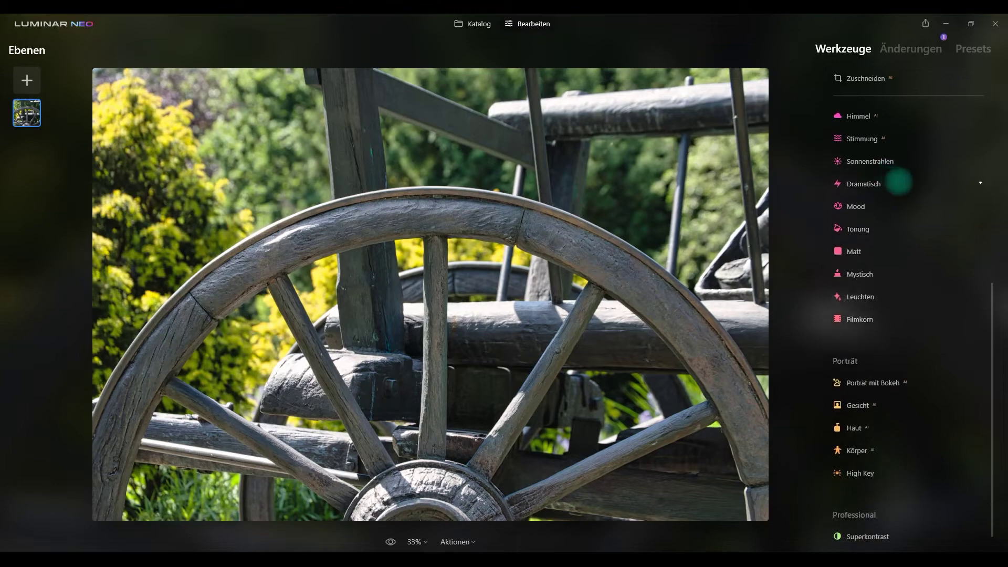
{"action": "scroll", "coordinate": [918, 315], "scroll_direction": "up", "scroll_amount": 6}
{"action": "scroll", "coordinate": [914, 310], "scroll_direction": "up", "scroll_amount": 2}
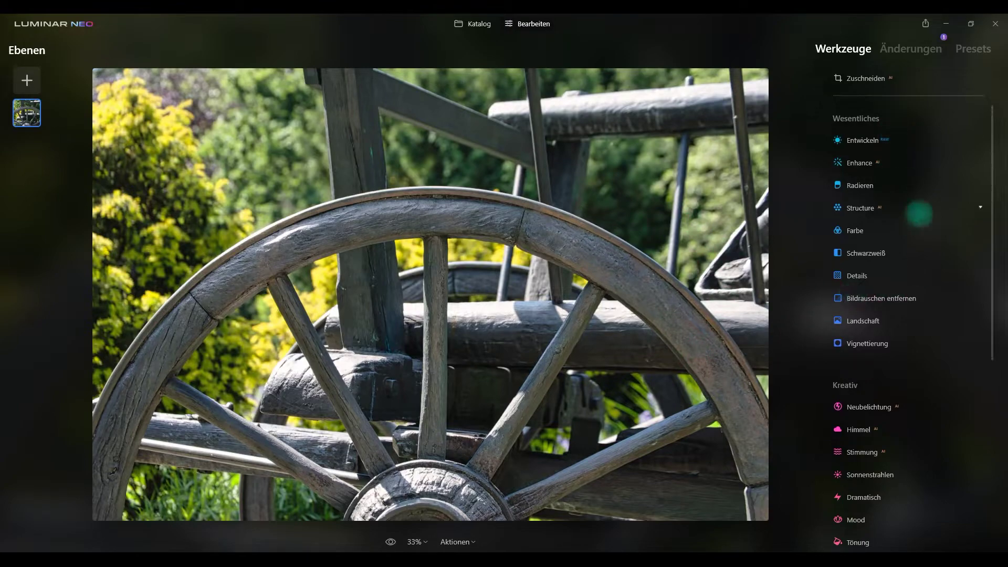
In the edit history, compare Glanz at 100, then set its Menge back to about 61.
{"action": "scroll", "coordinate": [899, 238], "scroll_direction": "down", "scroll_amount": 5}
{"action": "scroll", "coordinate": [900, 238], "scroll_direction": "up", "scroll_amount": 3}
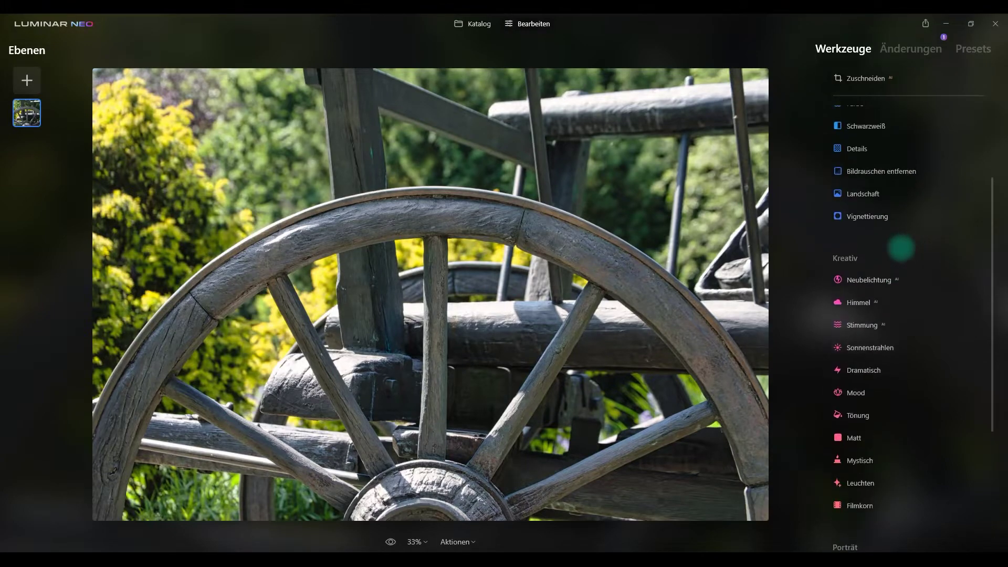
{"action": "scroll", "coordinate": [901, 247], "scroll_direction": "up", "scroll_amount": 2}
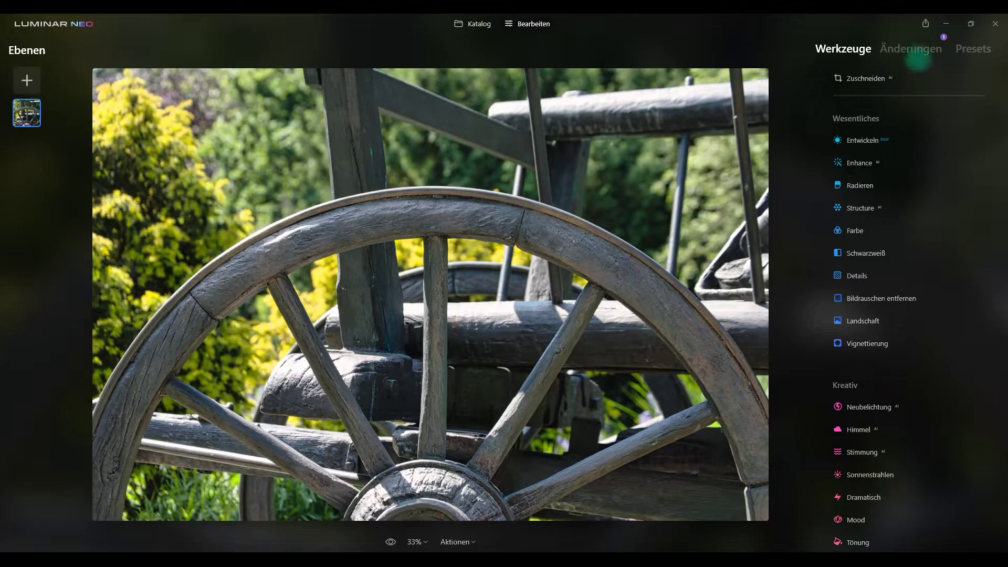
{"action": "left_click", "coordinate": [914, 49]}
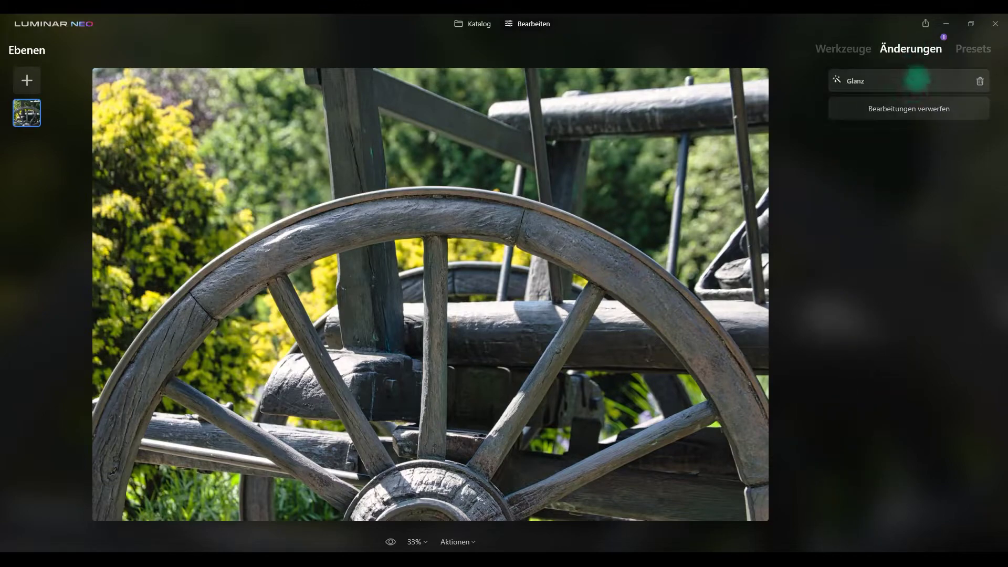
{"action": "left_click", "coordinate": [979, 81]}
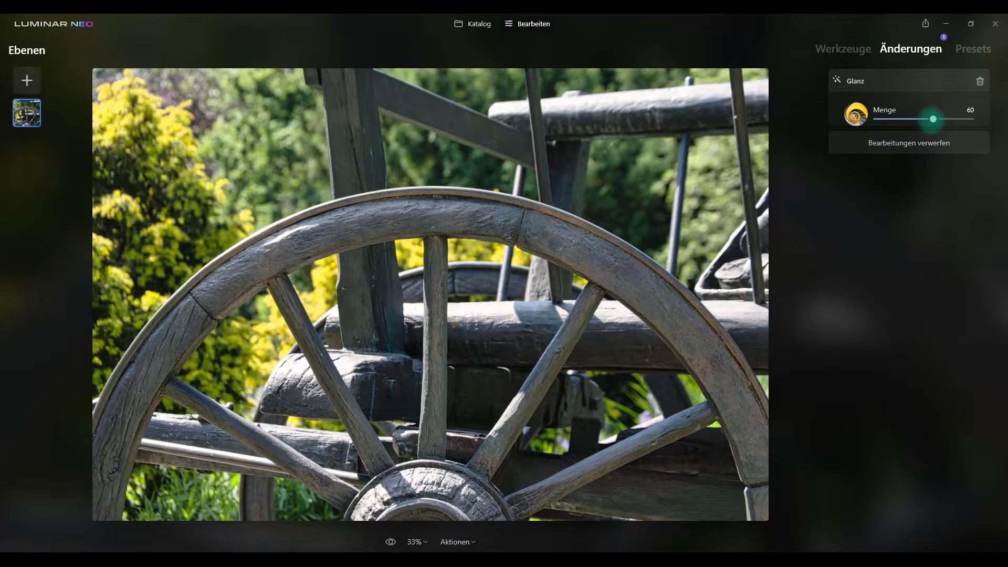
{"action": "left_click_drag", "start_coordinate": [933, 119], "coordinate": [972, 119]}
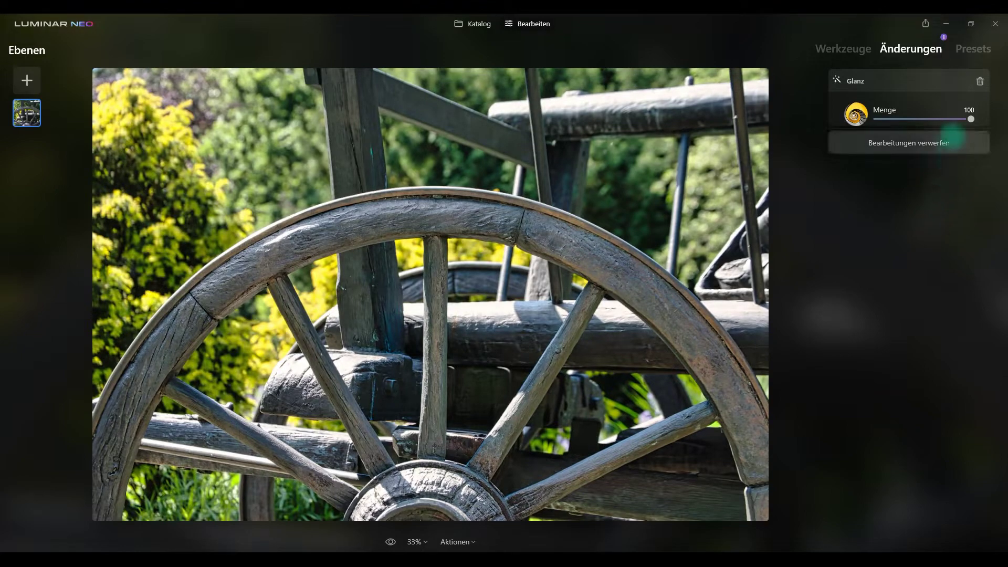
{"action": "left_click_drag", "start_coordinate": [972, 119], "coordinate": [934, 119]}
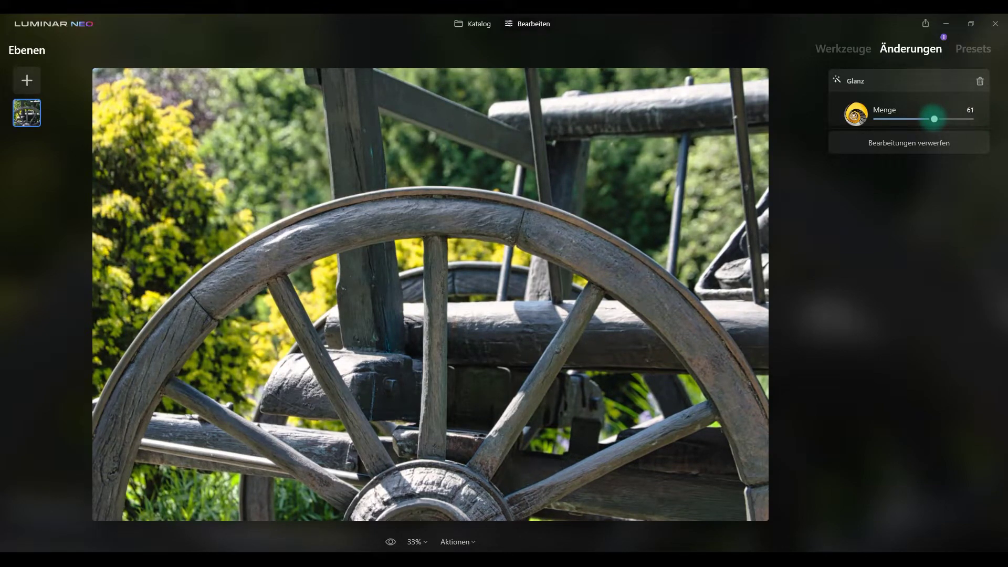
{"action": "left_click", "coordinate": [859, 49]}
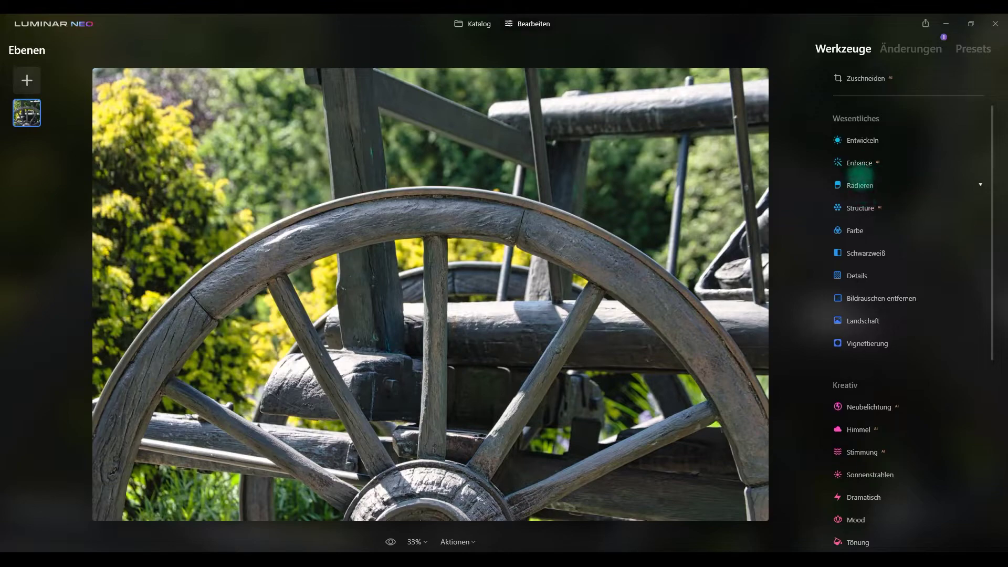
Set Enhance Hervorhebung to 32, toggle it on and off to compare, and collapse it.
{"action": "left_click", "coordinate": [860, 163]}
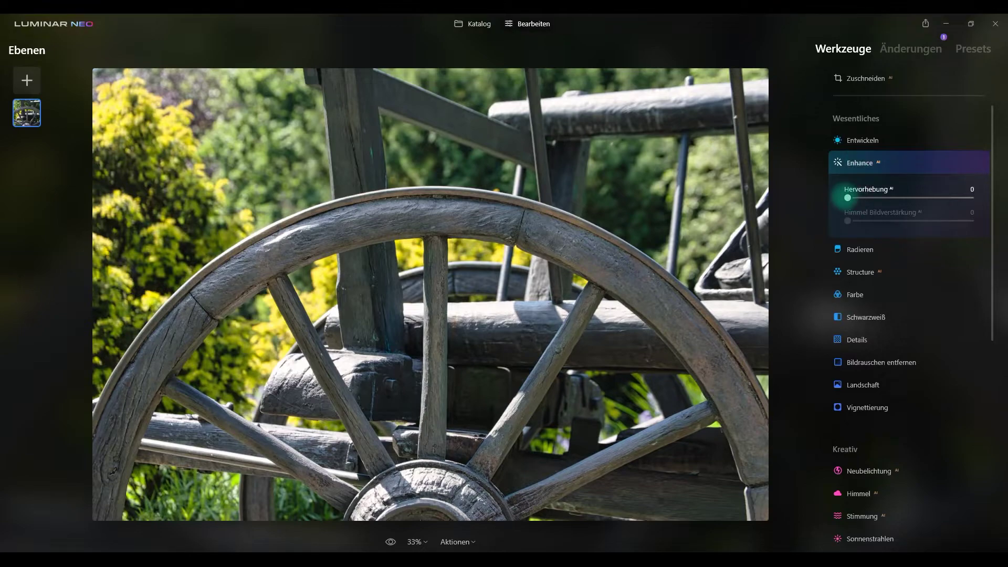
{"action": "left_click_drag", "start_coordinate": [847, 198], "coordinate": [888, 197]}
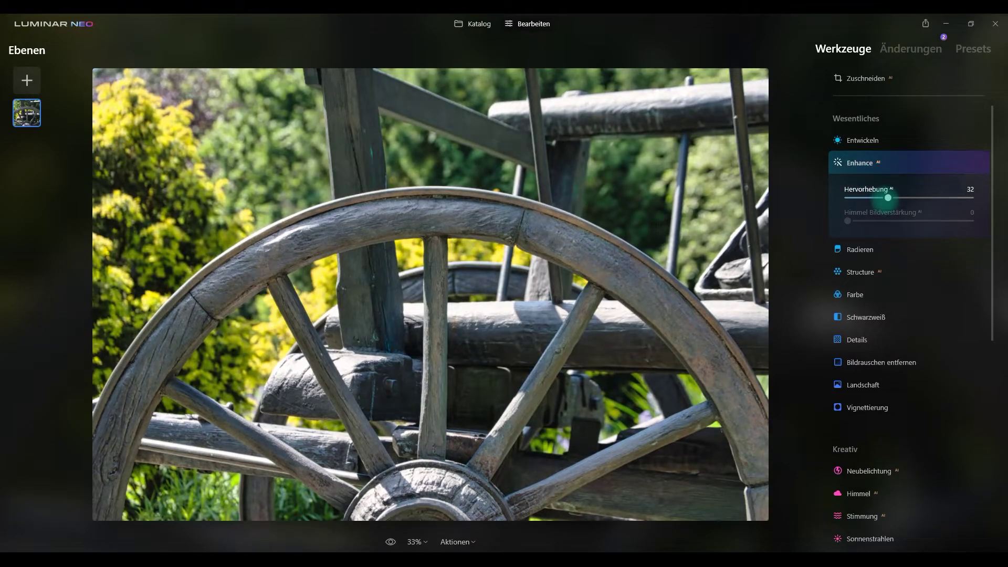
{"action": "mouse_move", "coordinate": [887, 197]}
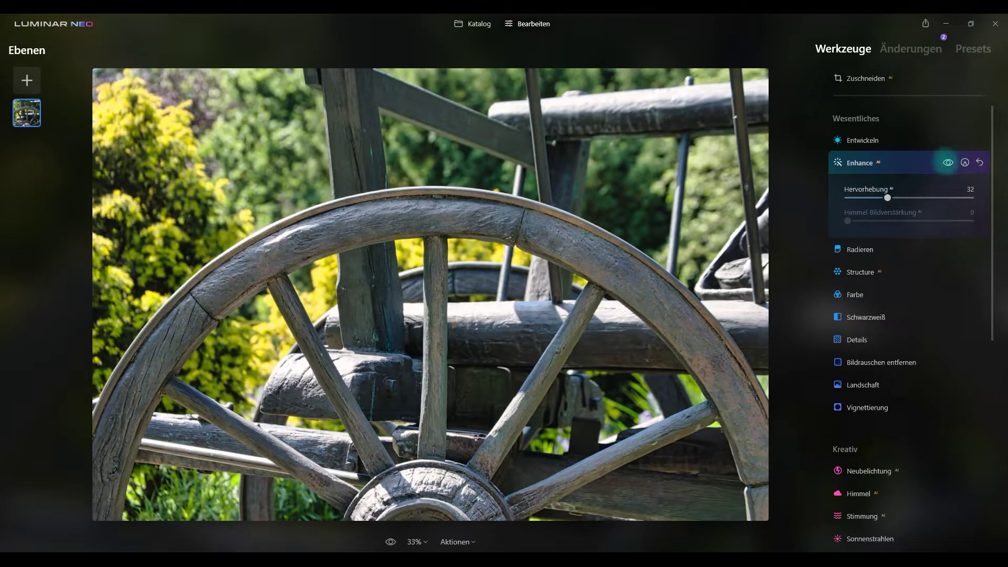
{"action": "left_click", "coordinate": [948, 162]}
{"action": "left_click", "coordinate": [948, 162]}
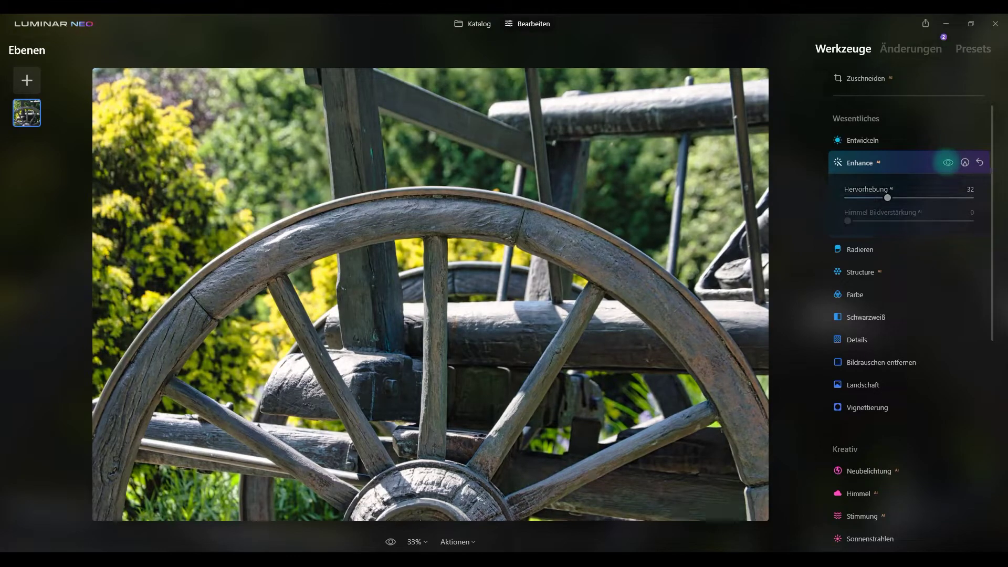
{"action": "left_click", "coordinate": [948, 163]}
{"action": "left_click", "coordinate": [948, 162]}
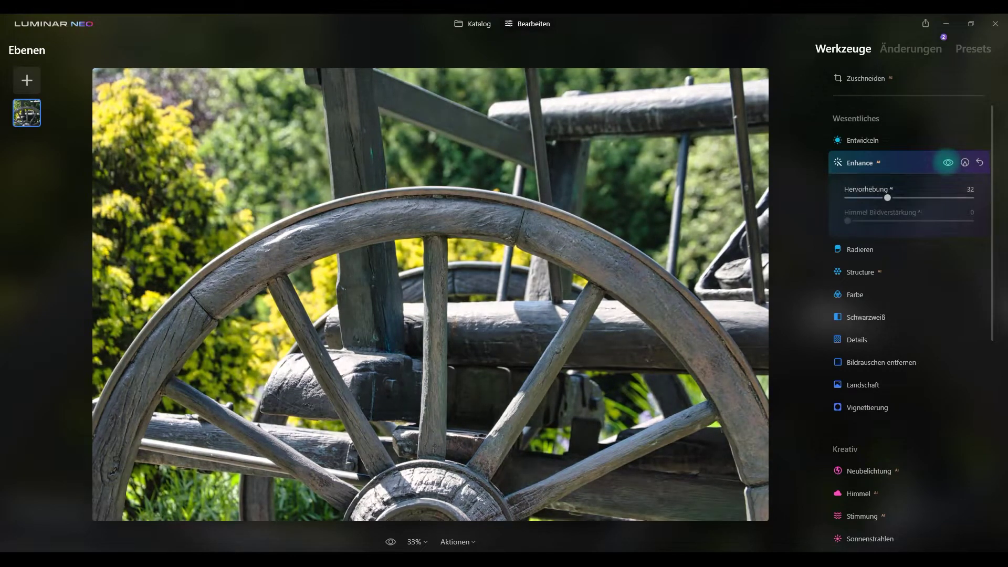
{"action": "left_click", "coordinate": [863, 162]}
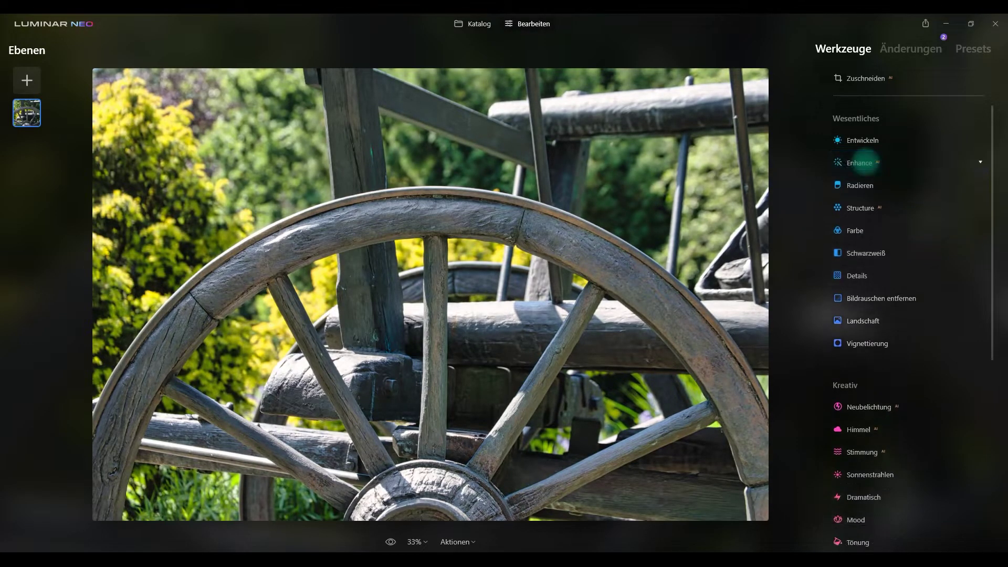
{"action": "scroll", "coordinate": [877, 198], "scroll_direction": "down", "scroll_amount": 2}
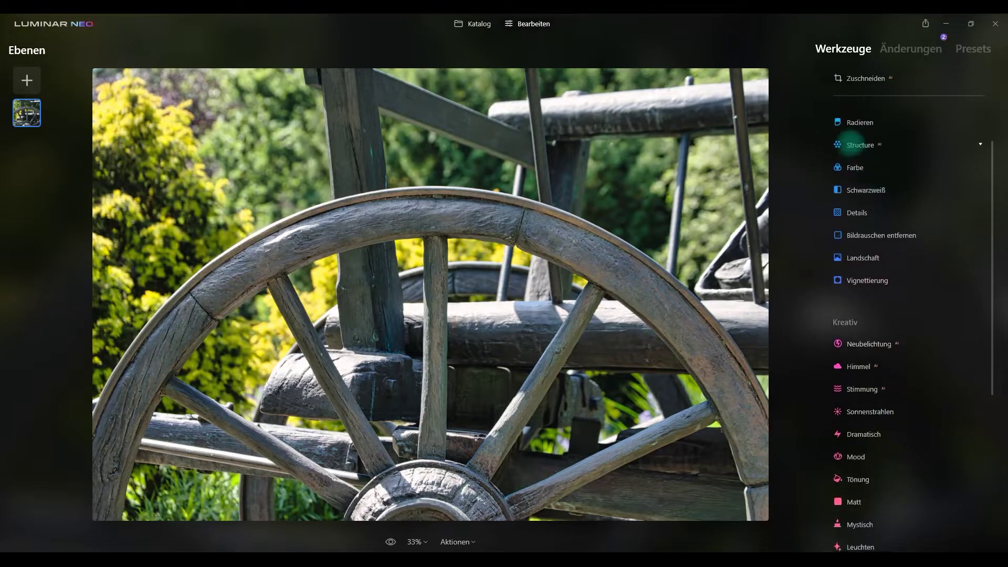
Set the Structure Menge to 10.
{"action": "left_click", "coordinate": [853, 145]}
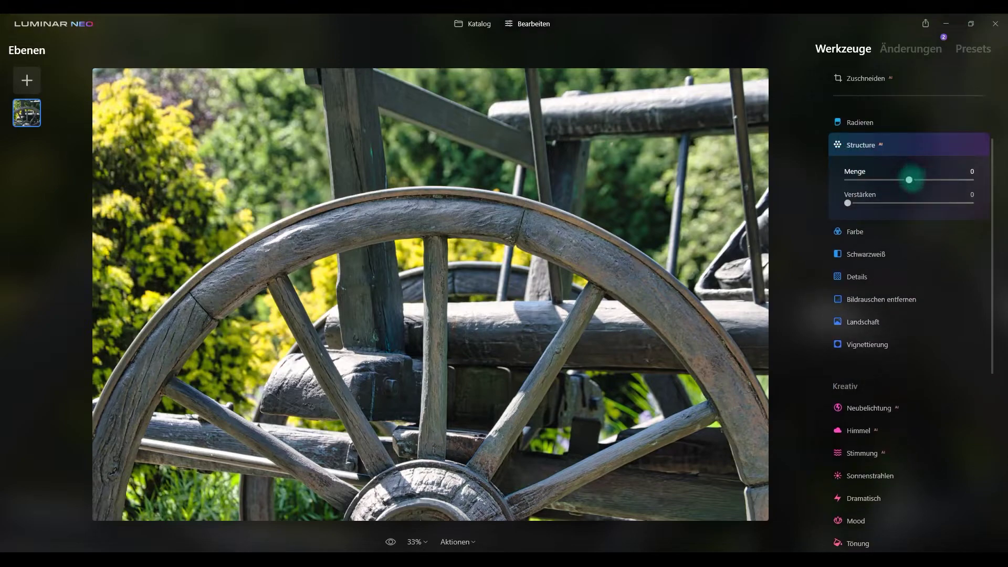
{"action": "left_click_drag", "start_coordinate": [909, 179], "coordinate": [915, 180]}
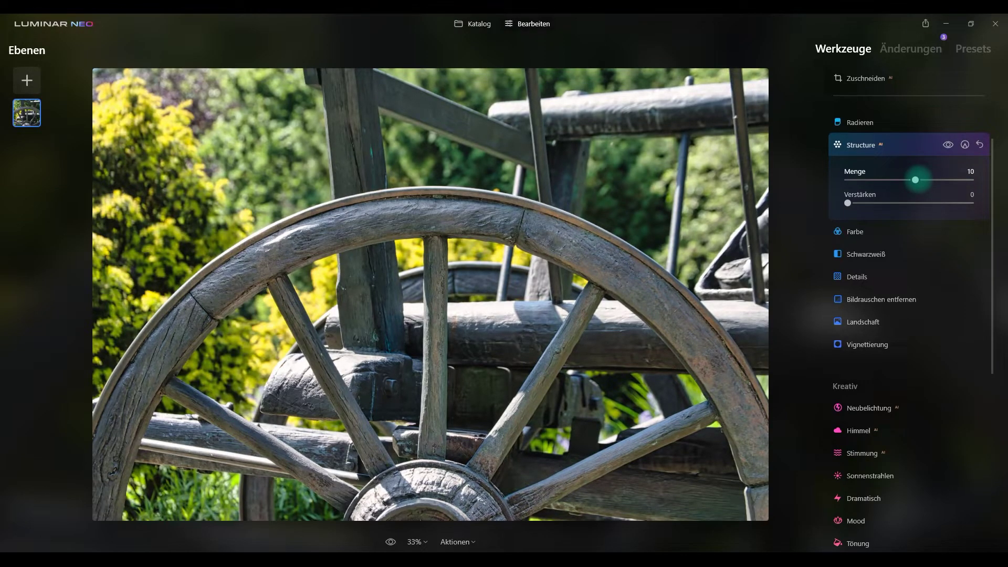
{"action": "left_click", "coordinate": [872, 146]}
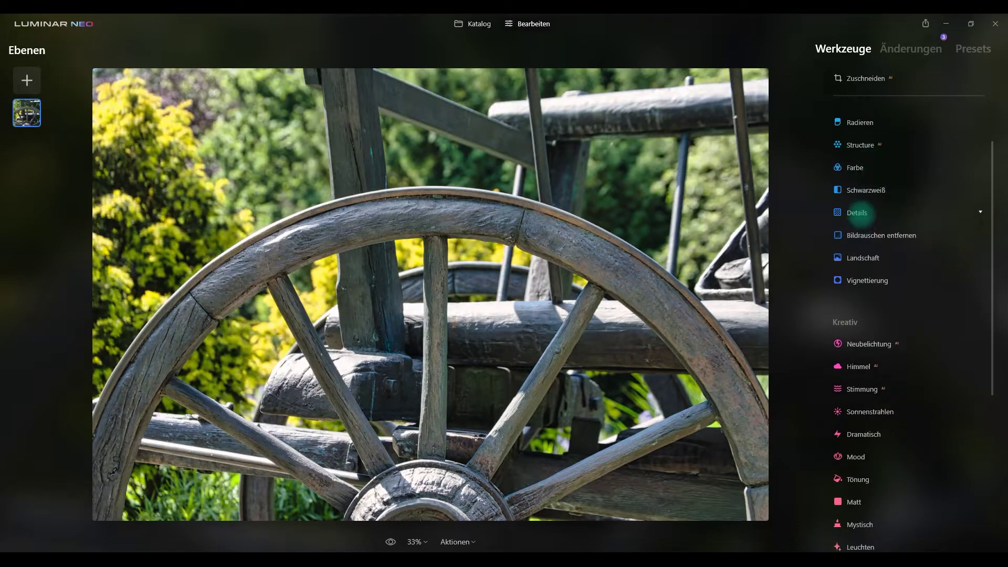
Set Details Kleine Details to 10.
{"action": "left_click", "coordinate": [861, 212]}
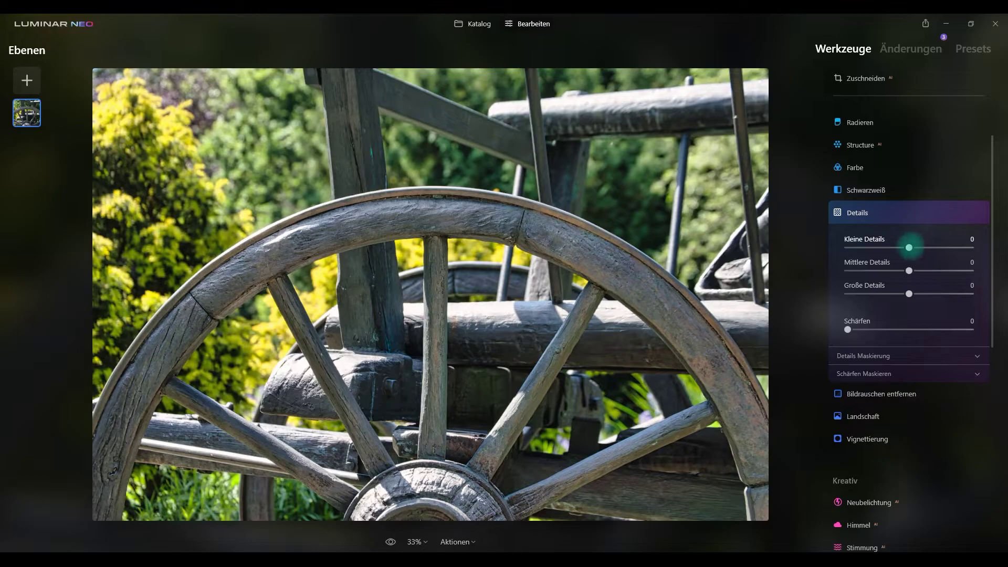
{"action": "left_click_drag", "start_coordinate": [908, 247], "coordinate": [915, 247]}
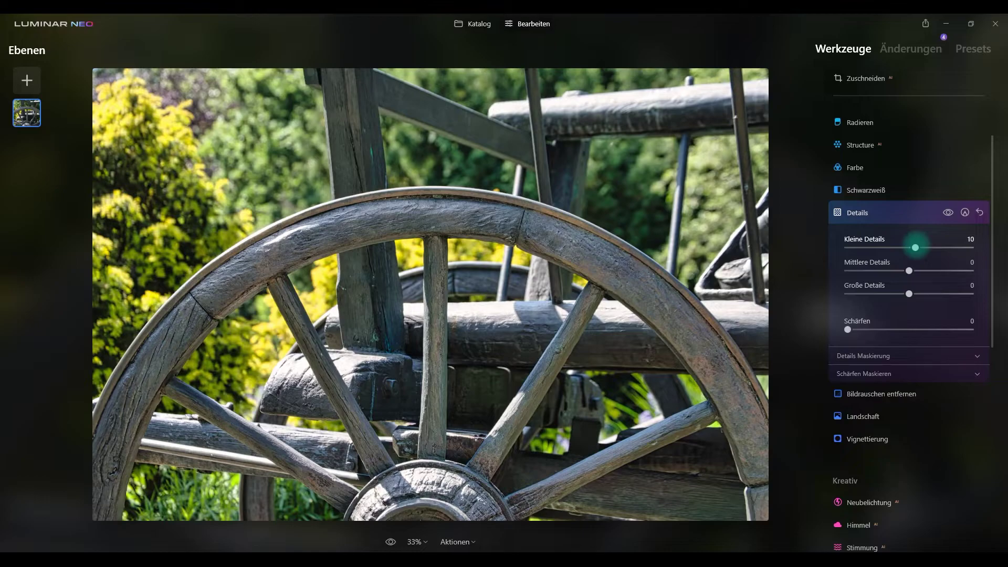
{"action": "left_click", "coordinate": [856, 213]}
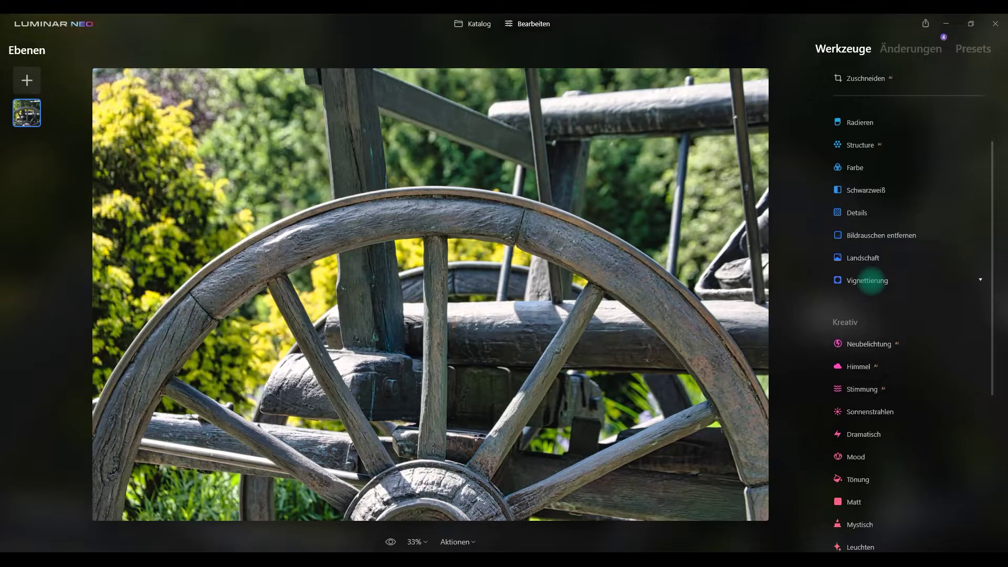
Add a fully dark Vignettierung with Rundheit -100 and a completely hard edge.
{"action": "left_click", "coordinate": [867, 280]}
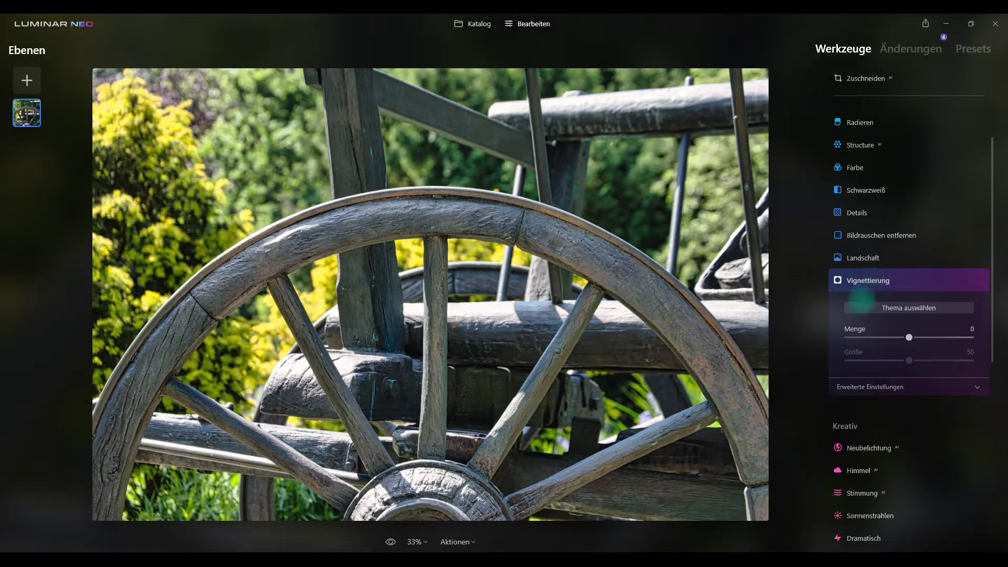
{"action": "scroll", "coordinate": [924, 290], "scroll_direction": "down", "scroll_amount": 3}
{"action": "scroll", "coordinate": [922, 289], "scroll_direction": "up", "scroll_amount": 1}
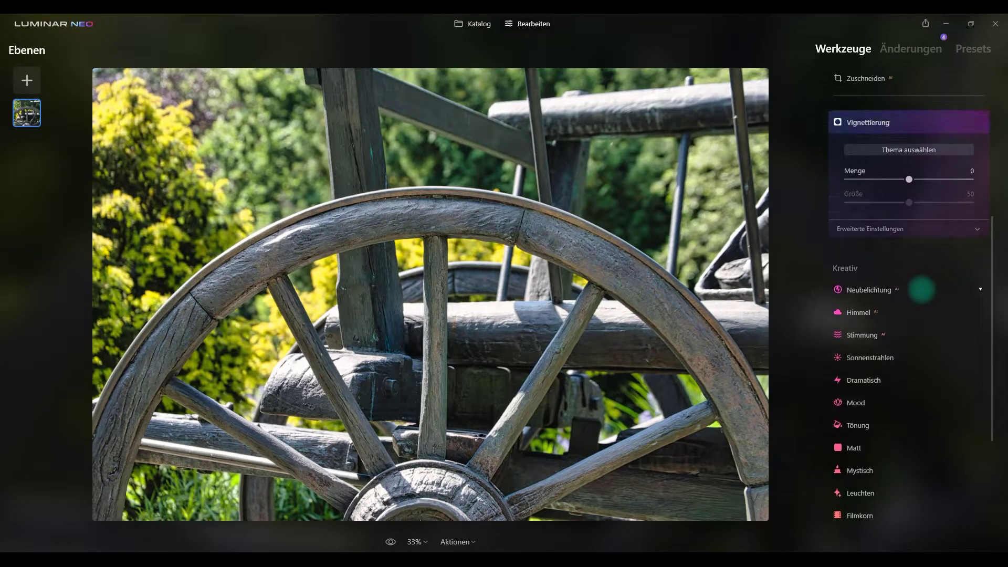
{"action": "left_click_drag", "start_coordinate": [909, 211], "coordinate": [832, 223]}
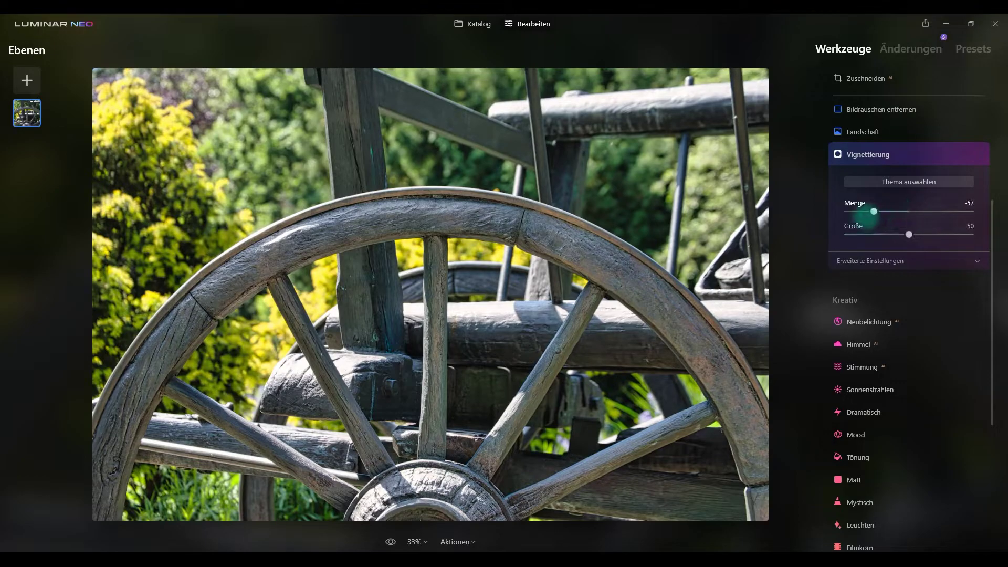
{"action": "mouse_move", "coordinate": [909, 204]}
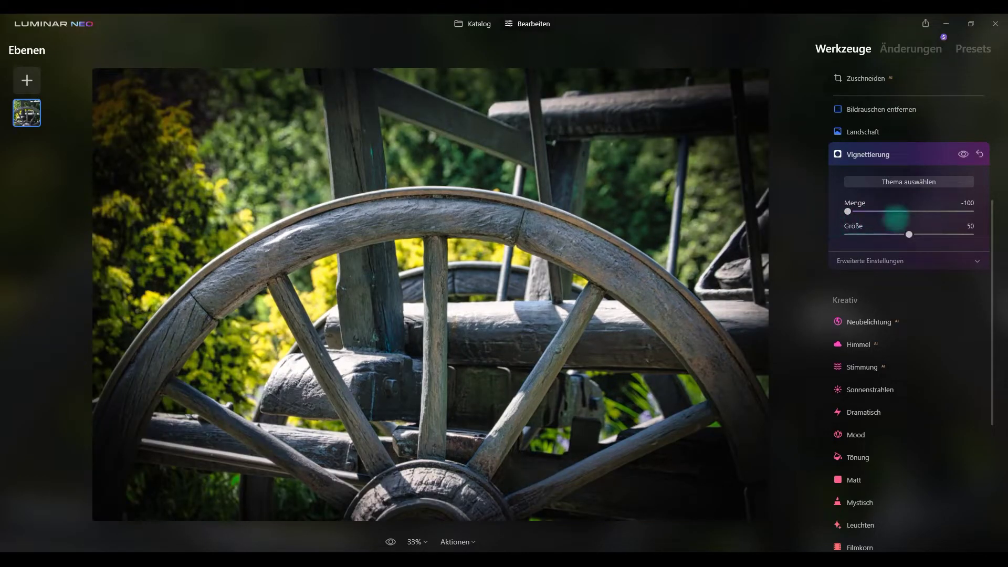
{"action": "left_click", "coordinate": [878, 261]}
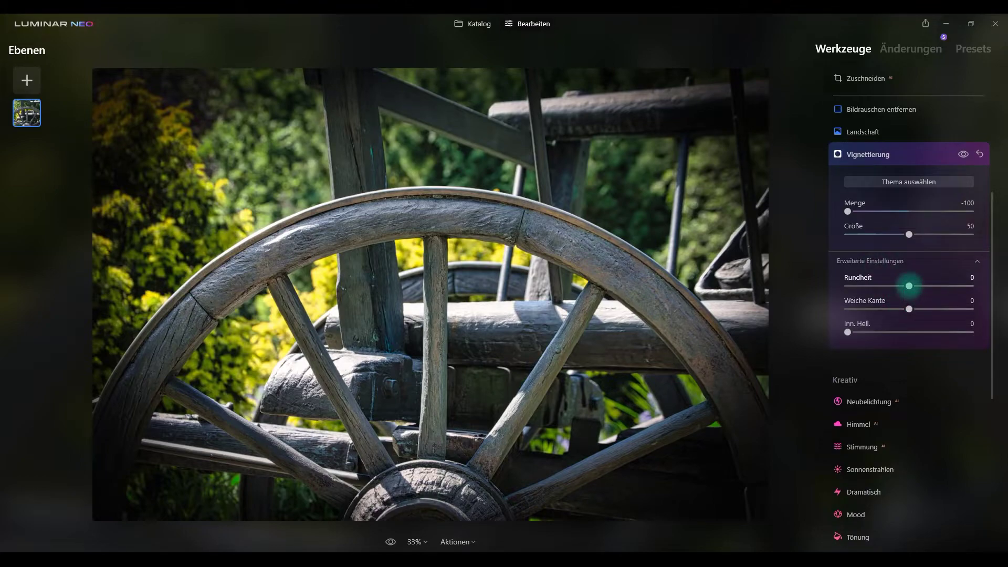
{"action": "left_click_drag", "start_coordinate": [908, 286], "coordinate": [840, 286]}
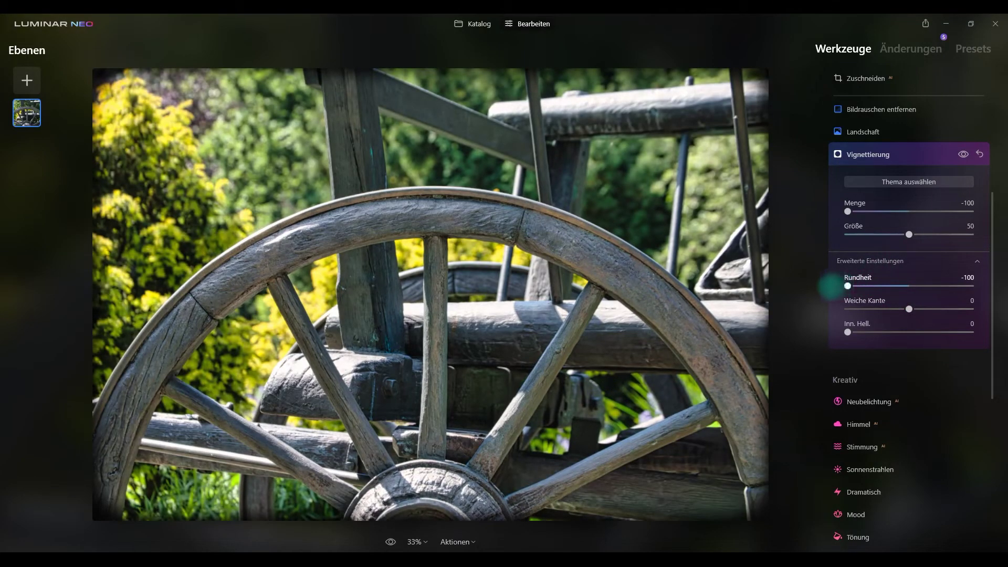
{"action": "left_click_drag", "start_coordinate": [909, 309], "coordinate": [836, 311]}
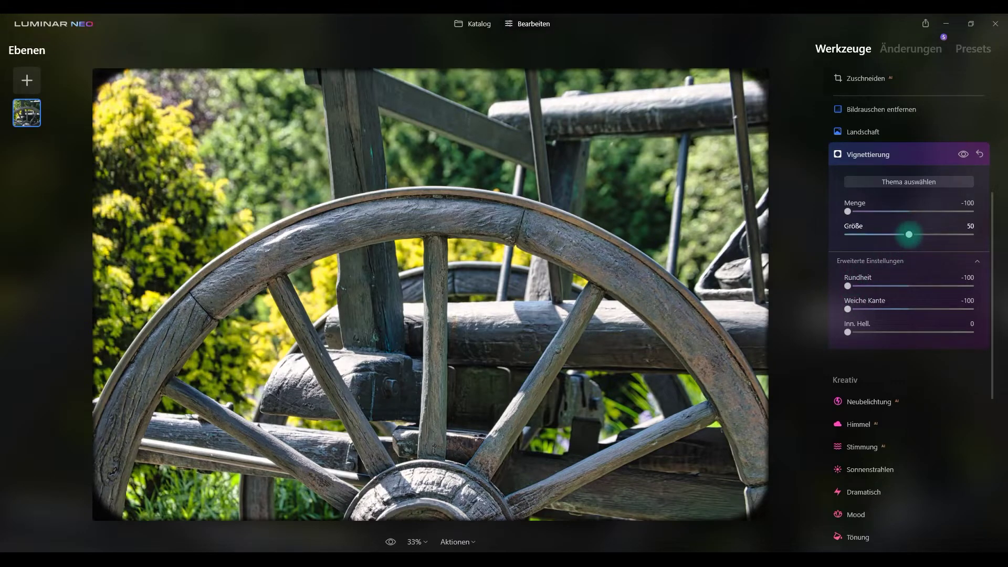
Refine the vignette to Größe 23, Weiche Kante -17, Menge -75, then view the edit list.
{"action": "left_click_drag", "start_coordinate": [908, 234], "coordinate": [882, 234]}
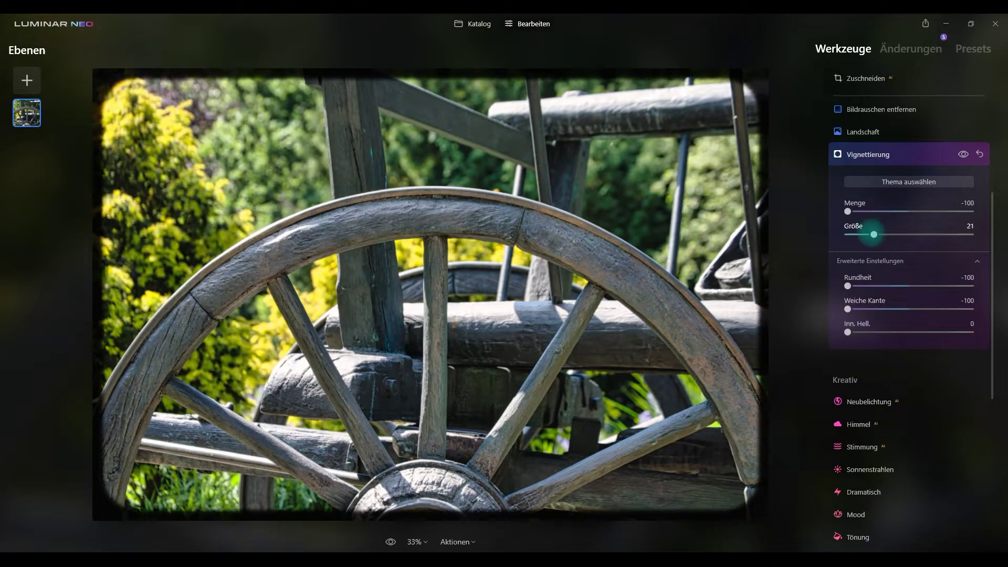
{"action": "mouse_move", "coordinate": [882, 234]}
{"action": "left_mouse_down"}
{"action": "mouse_move", "coordinate": [855, 234]}
{"action": "mouse_move", "coordinate": [876, 234]}
{"action": "left_mouse_up"}
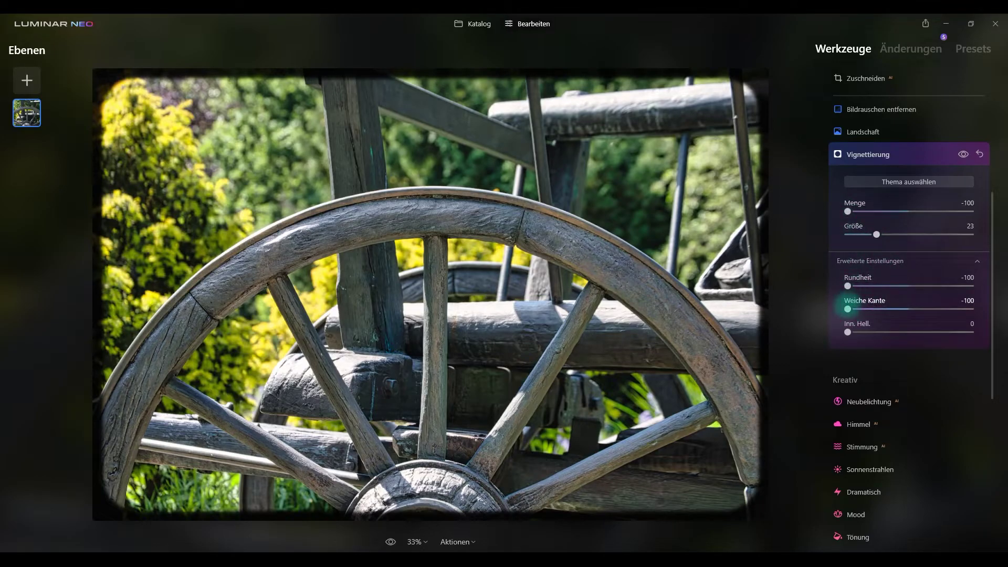
{"action": "left_click_drag", "start_coordinate": [848, 308], "coordinate": [898, 309]}
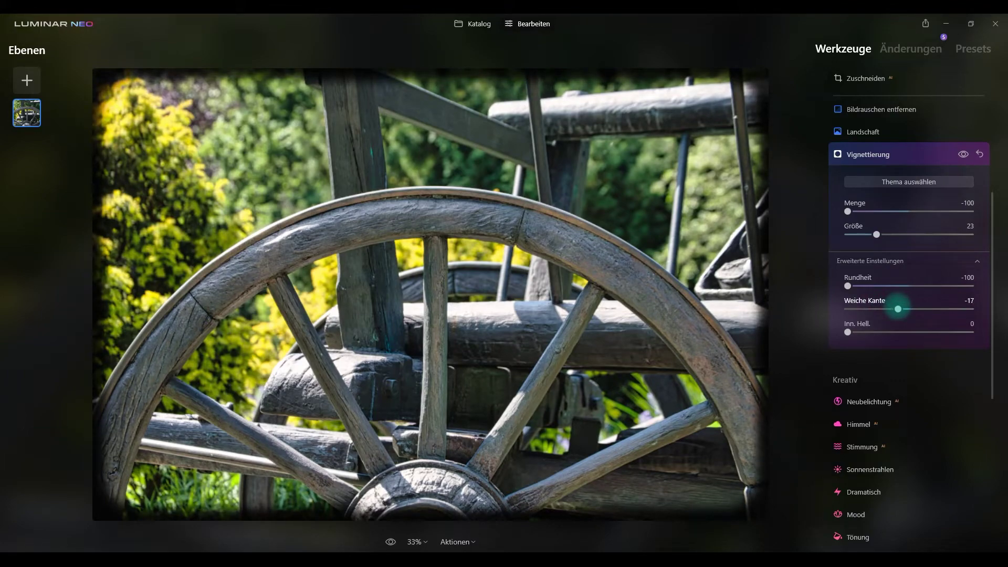
{"action": "left_click", "coordinate": [848, 211]}
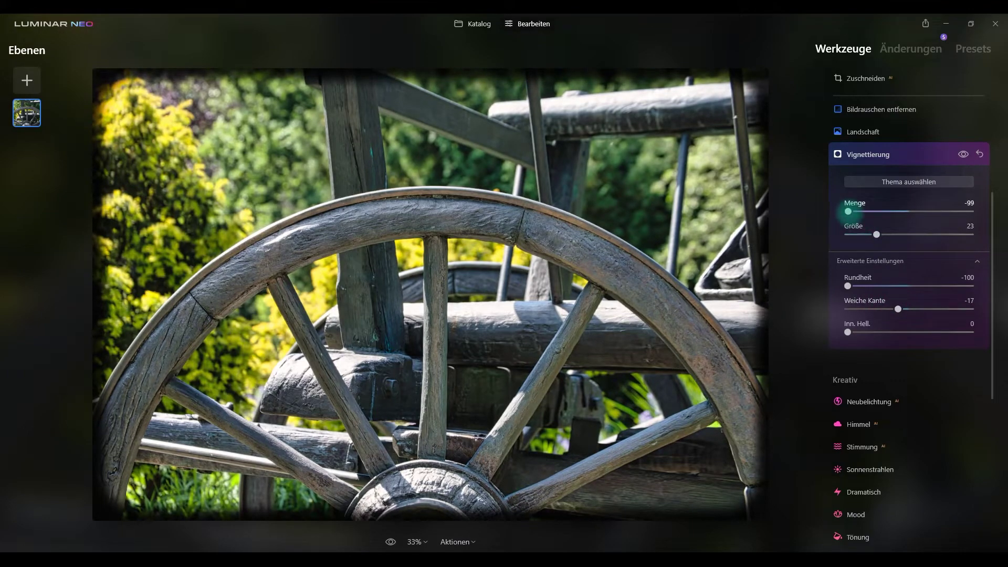
{"action": "left_click_drag", "start_coordinate": [847, 211], "coordinate": [863, 211]}
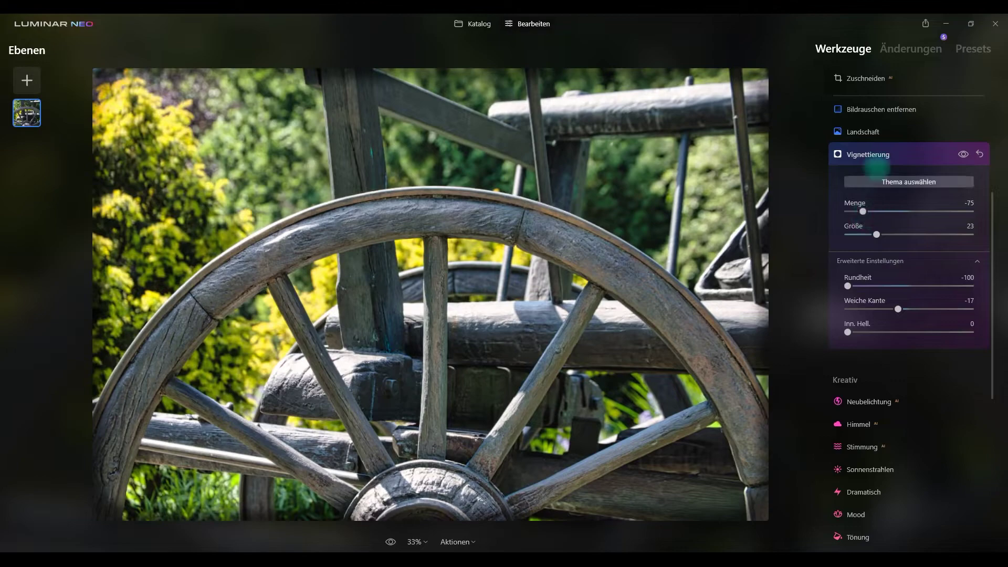
{"action": "left_click", "coordinate": [876, 154]}
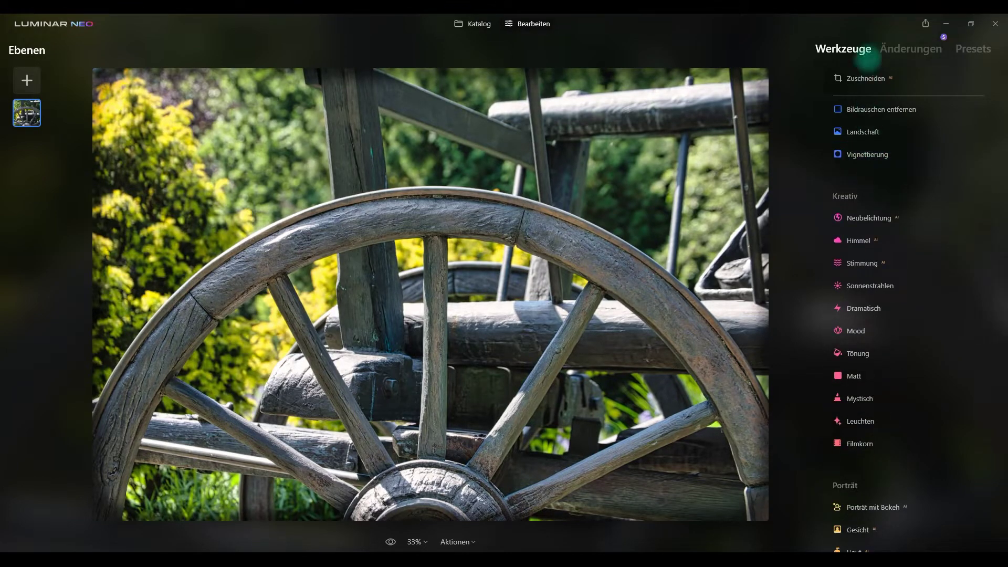
{"action": "left_click", "coordinate": [902, 48]}
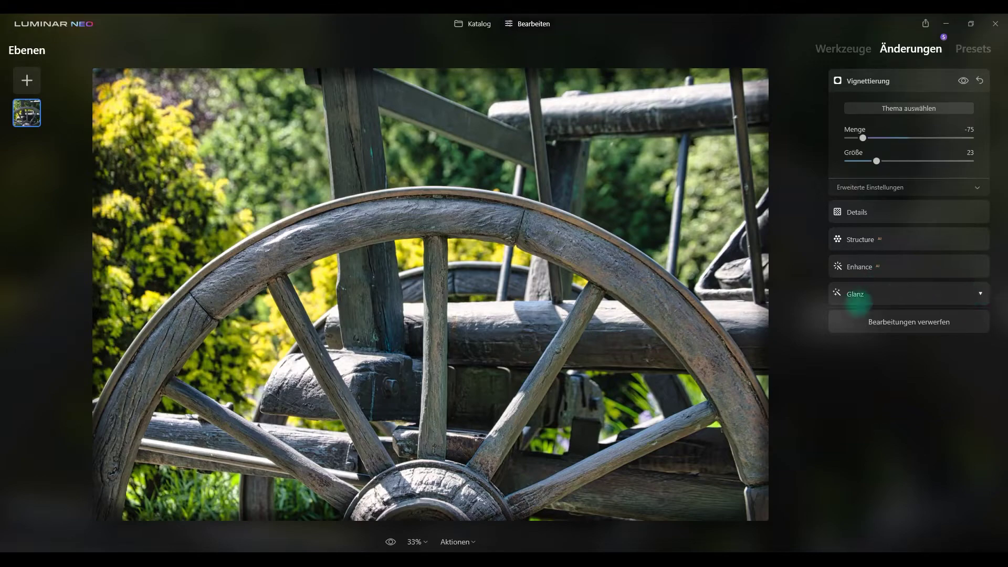
Reduce the Glanz preset's strength, recheck the -75 vignette, and return to the tools list.
{"action": "left_click", "coordinate": [884, 293]}
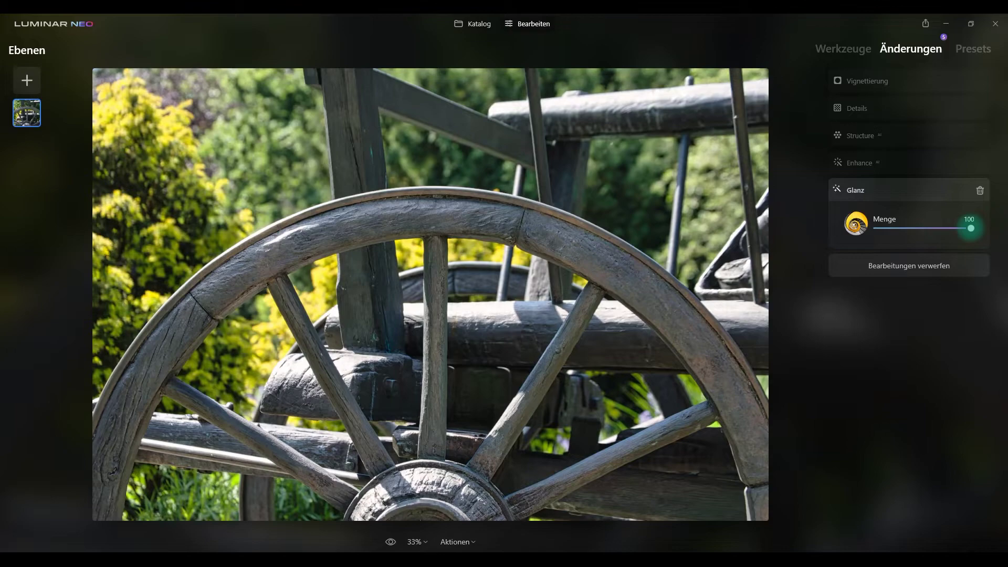
{"action": "left_click_drag", "start_coordinate": [971, 227], "coordinate": [933, 228]}
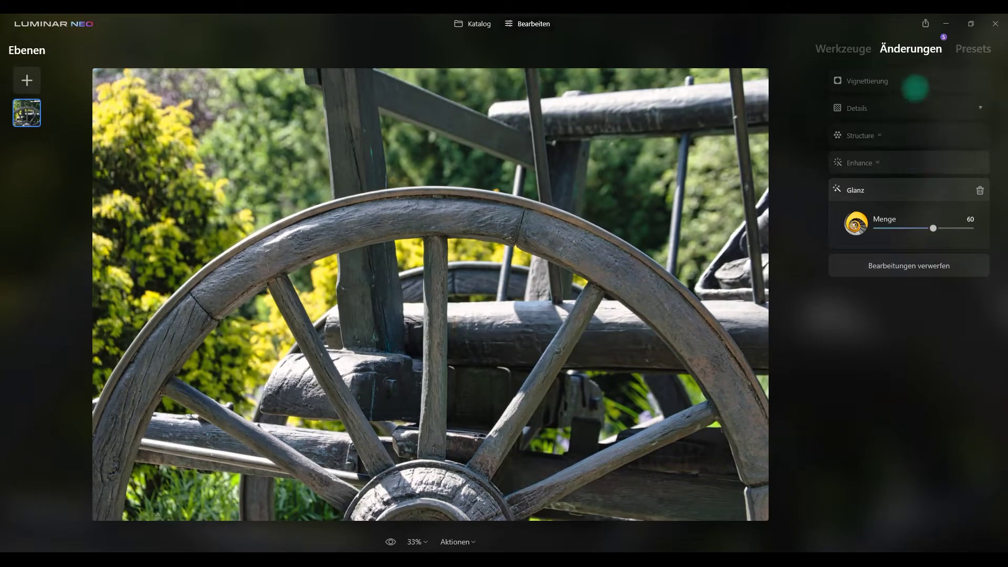
{"action": "left_click", "coordinate": [912, 79]}
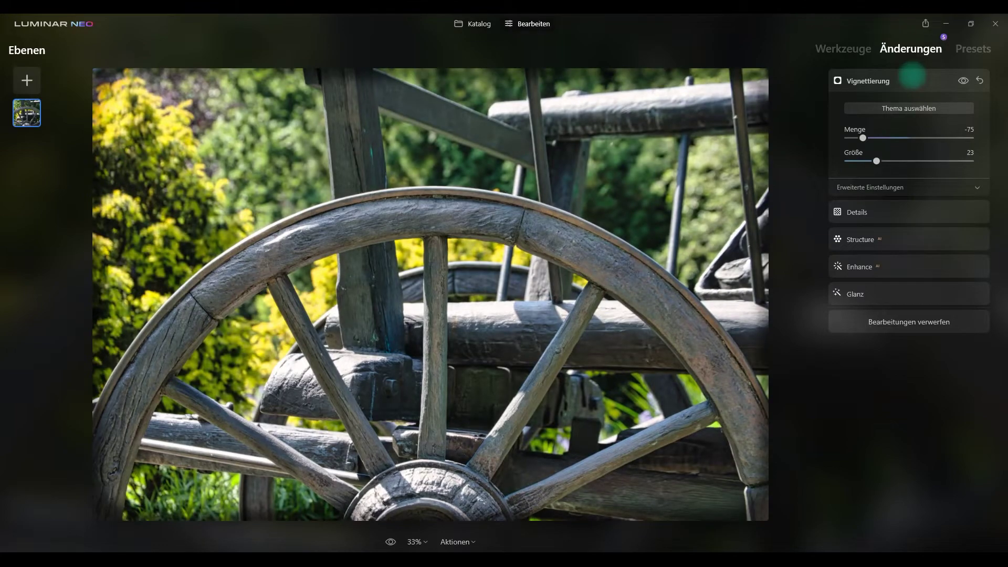
{"action": "left_click", "coordinate": [918, 292]}
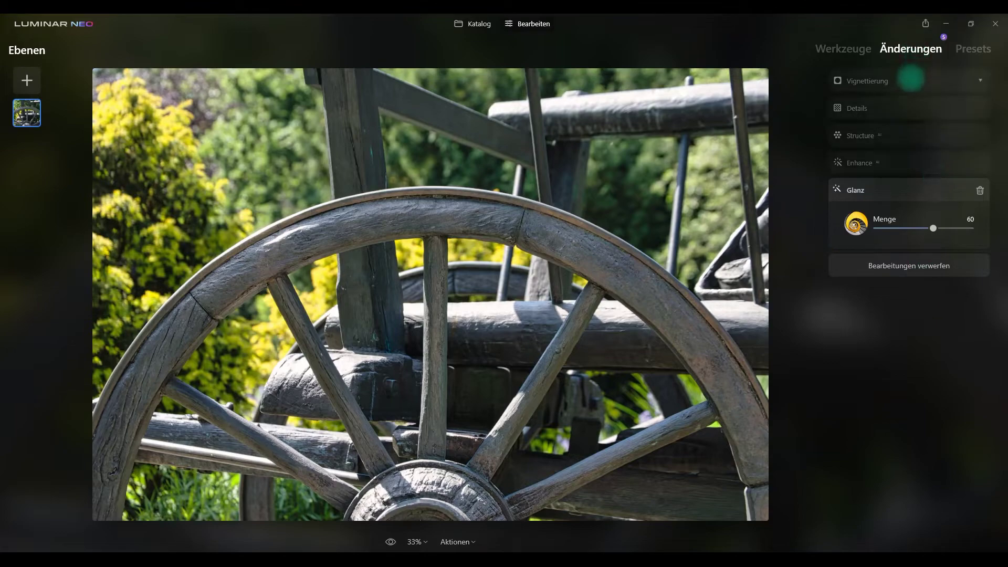
{"action": "left_click", "coordinate": [911, 78]}
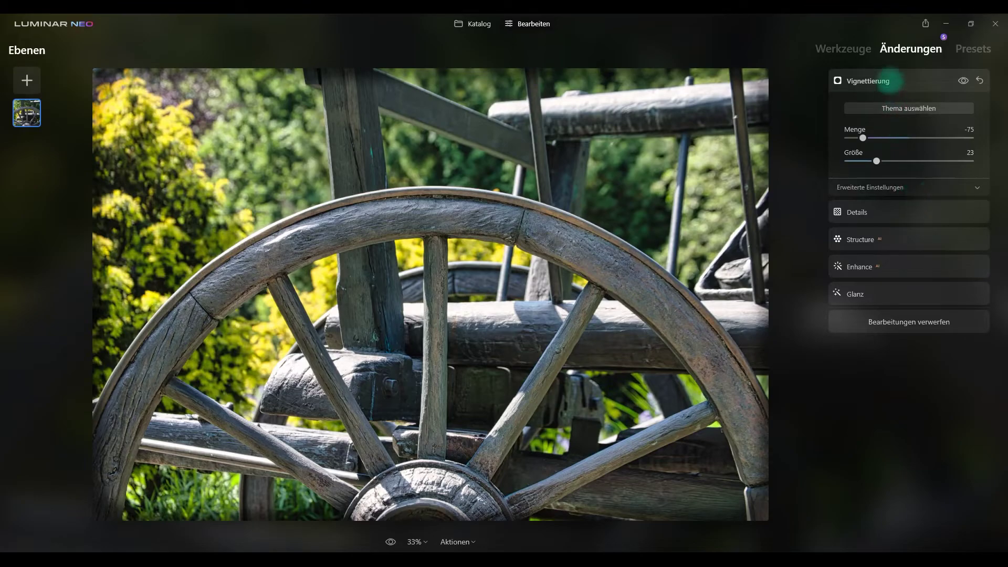
{"action": "left_click", "coordinate": [843, 48]}
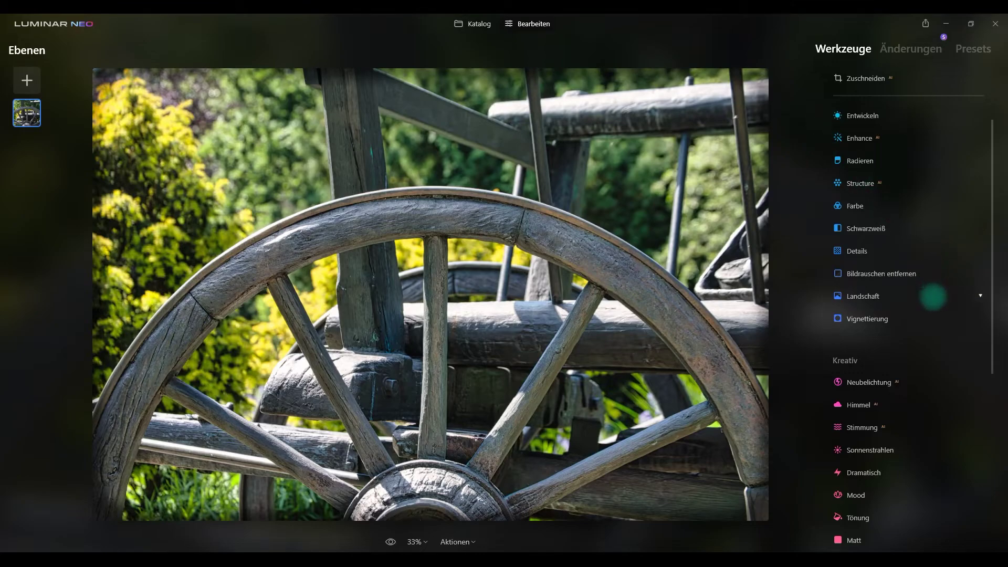
Add a light Filmkorn (film grain) with Menge about 12 from the Kreativ section.
{"action": "scroll", "coordinate": [934, 294], "scroll_direction": "down", "scroll_amount": 1}
{"action": "scroll", "coordinate": [934, 284], "scroll_direction": "down", "scroll_amount": 2}
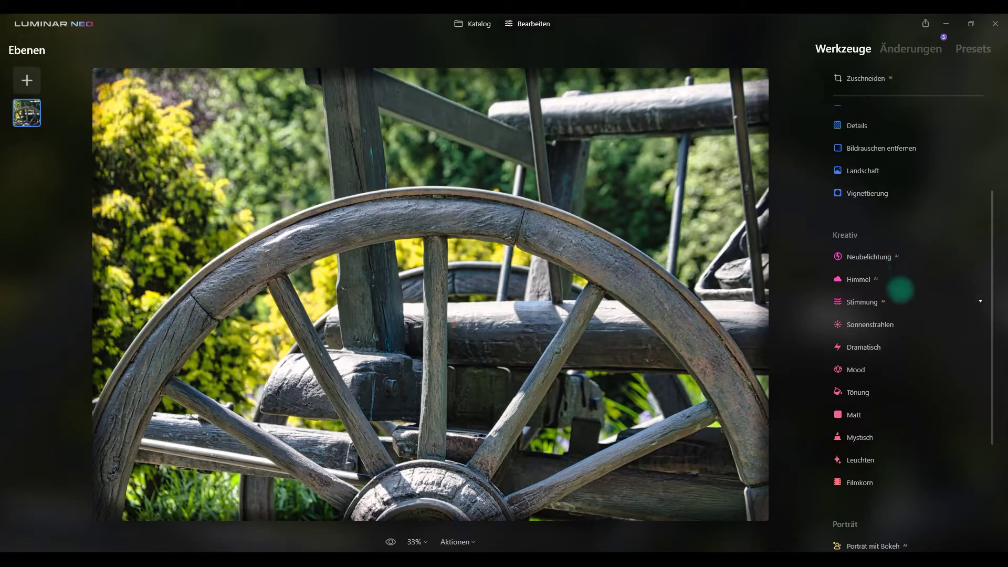
{"action": "scroll", "coordinate": [899, 284], "scroll_direction": "down", "scroll_amount": 2}
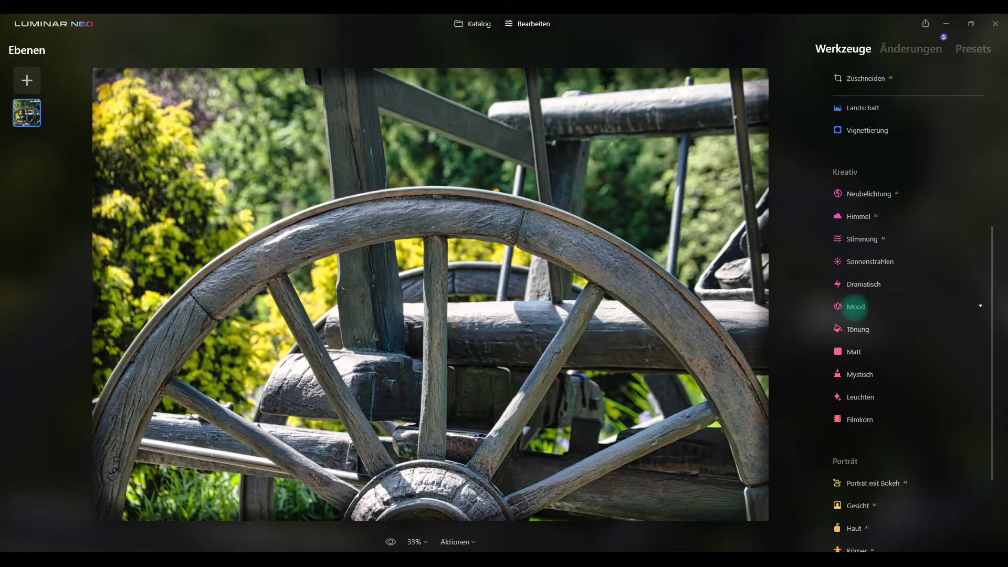
{"action": "left_click", "coordinate": [861, 418]}
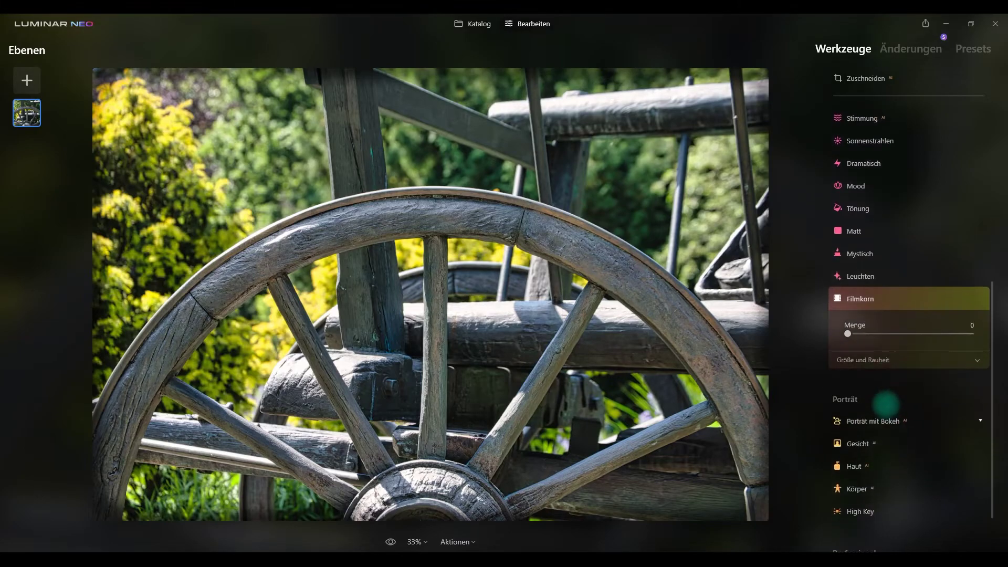
{"action": "left_click_drag", "start_coordinate": [847, 328], "coordinate": [862, 328]}
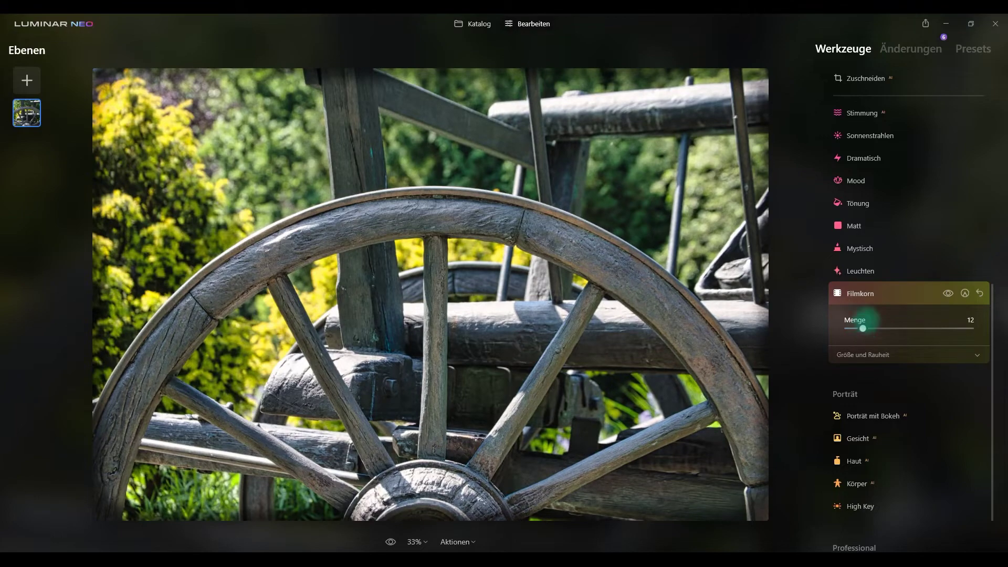
{"action": "left_click", "coordinate": [881, 293]}
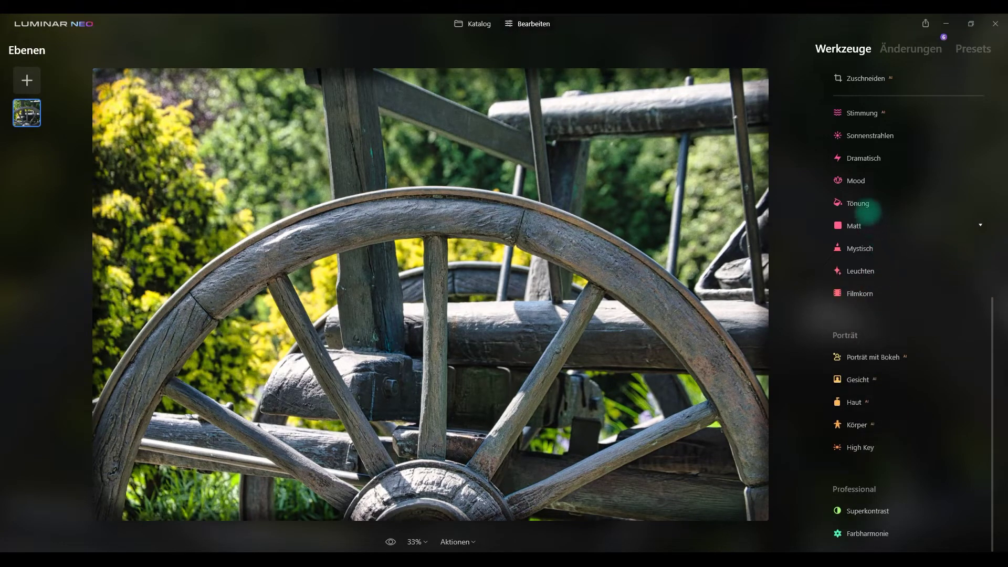
Open Mood and preview the Anaheim, Bakersfield and Long Beach LUT looks.
{"action": "left_click", "coordinate": [865, 180]}
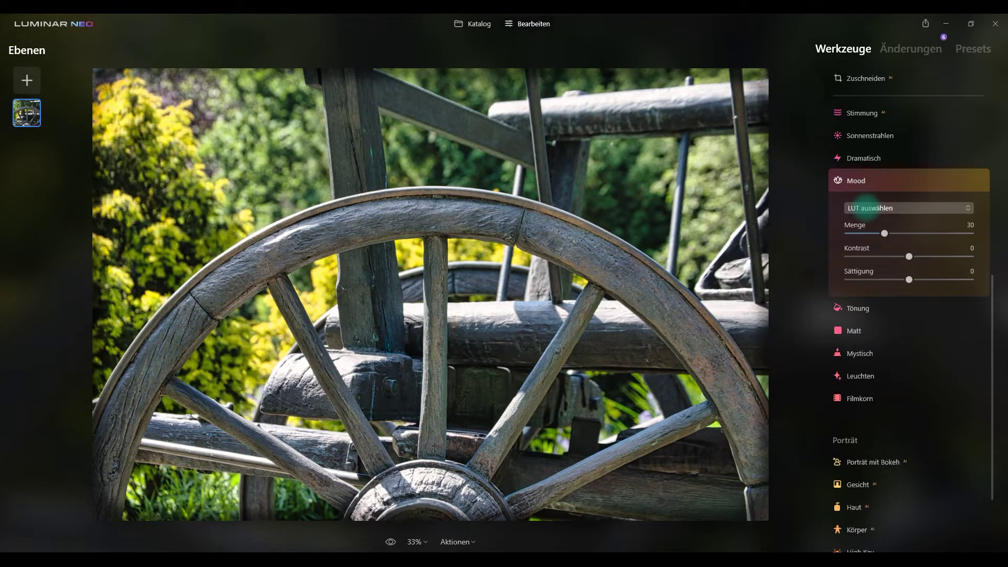
{"action": "left_click", "coordinate": [866, 208]}
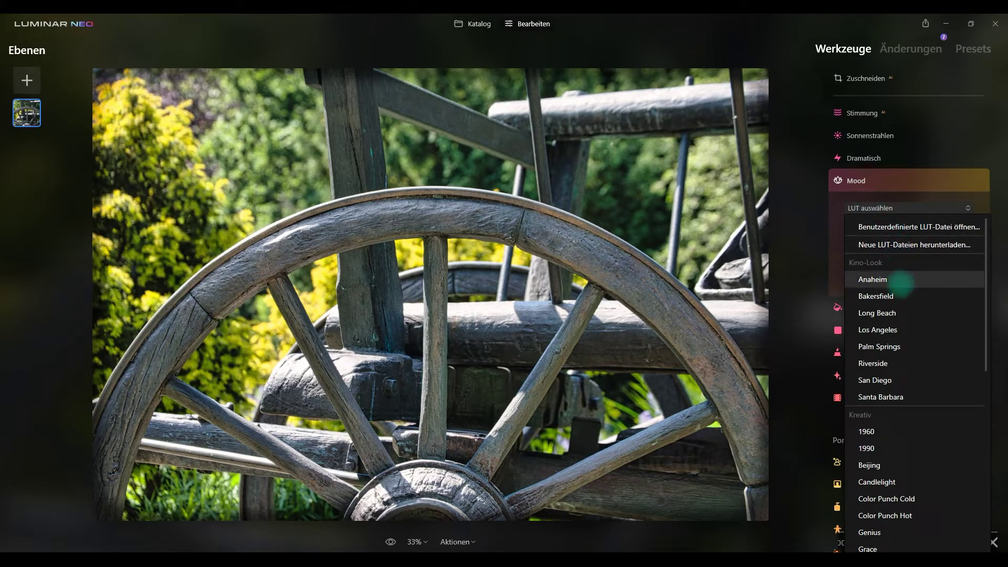
{"action": "left_click", "coordinate": [900, 282]}
{"action": "scroll", "coordinate": [903, 209], "scroll_direction": "down", "scroll_amount": 1}
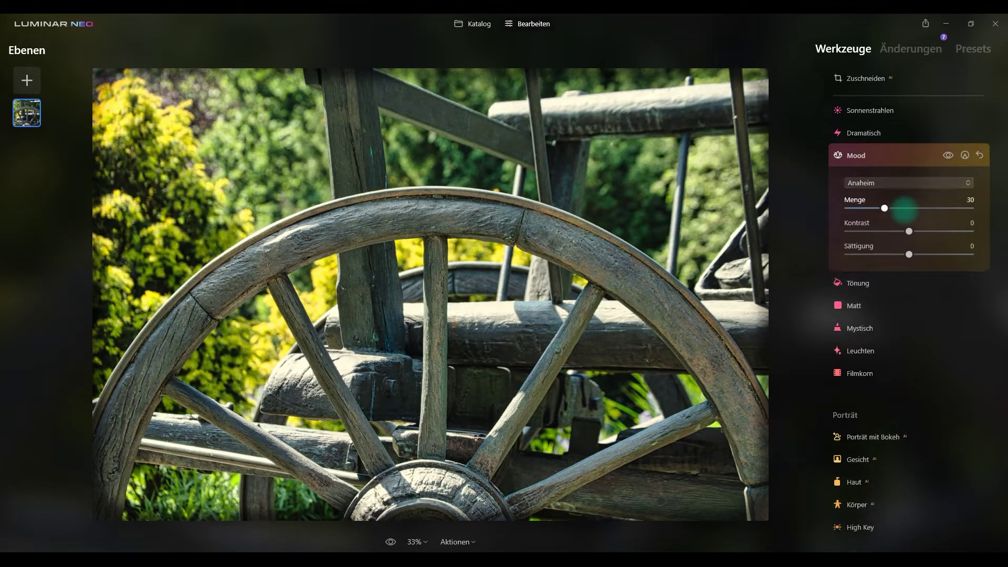
{"action": "left_click", "coordinate": [903, 184]}
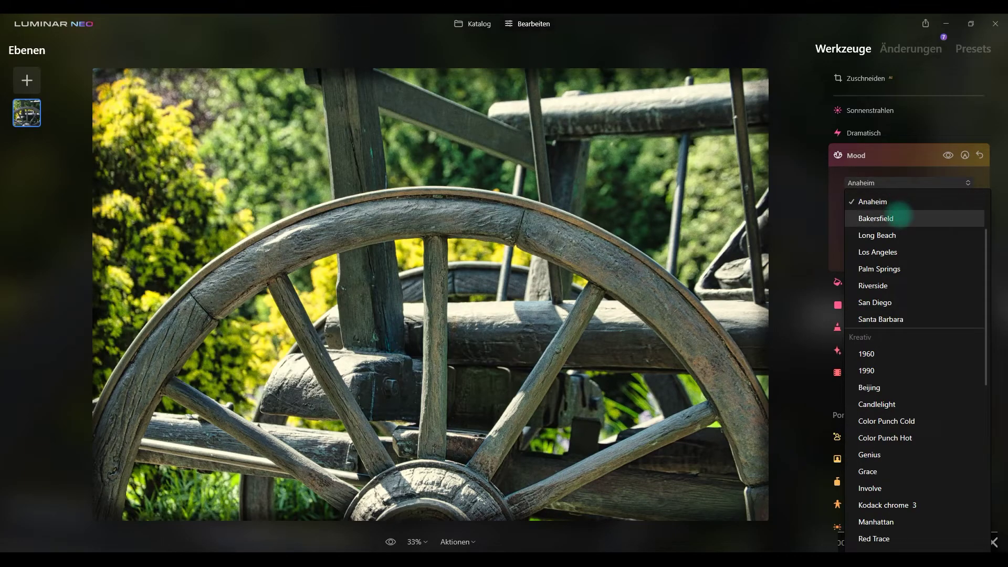
{"action": "left_click", "coordinate": [900, 217]}
{"action": "left_click", "coordinate": [888, 181]}
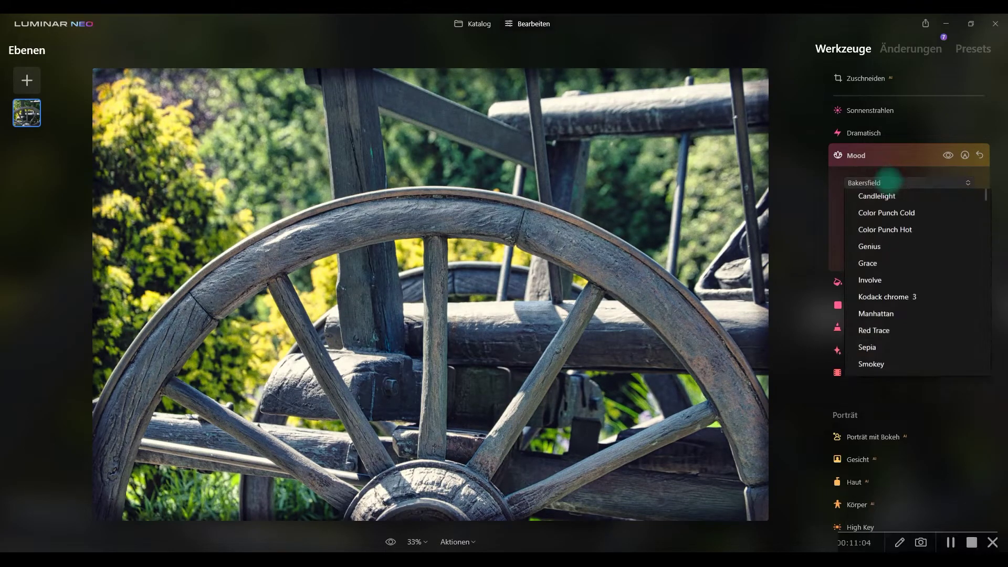
{"action": "left_click", "coordinate": [892, 220]}
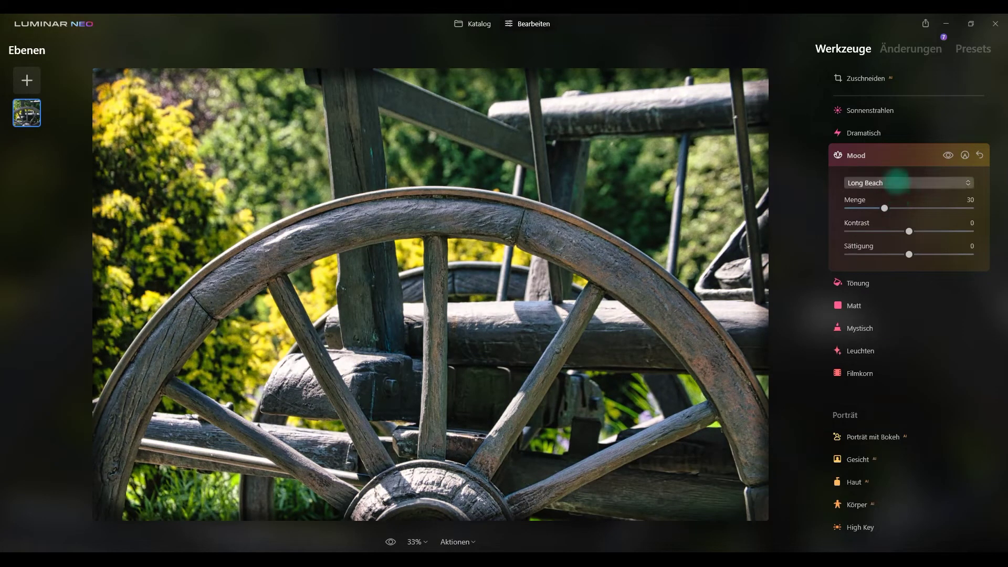
Try the Los Angeles and Palm Springs LUTs, then choose Riverside and compare without it.
{"action": "left_click", "coordinate": [894, 181]}
{"action": "left_click", "coordinate": [902, 218]}
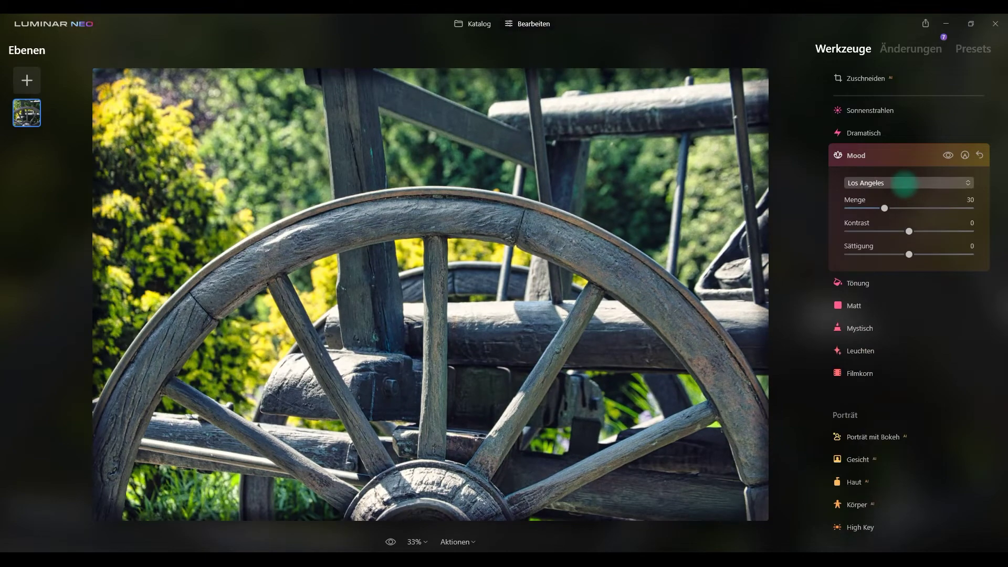
{"action": "left_click", "coordinate": [902, 182]}
{"action": "scroll", "coordinate": [907, 205], "scroll_direction": "up", "scroll_amount": 2}
{"action": "left_click", "coordinate": [911, 221]}
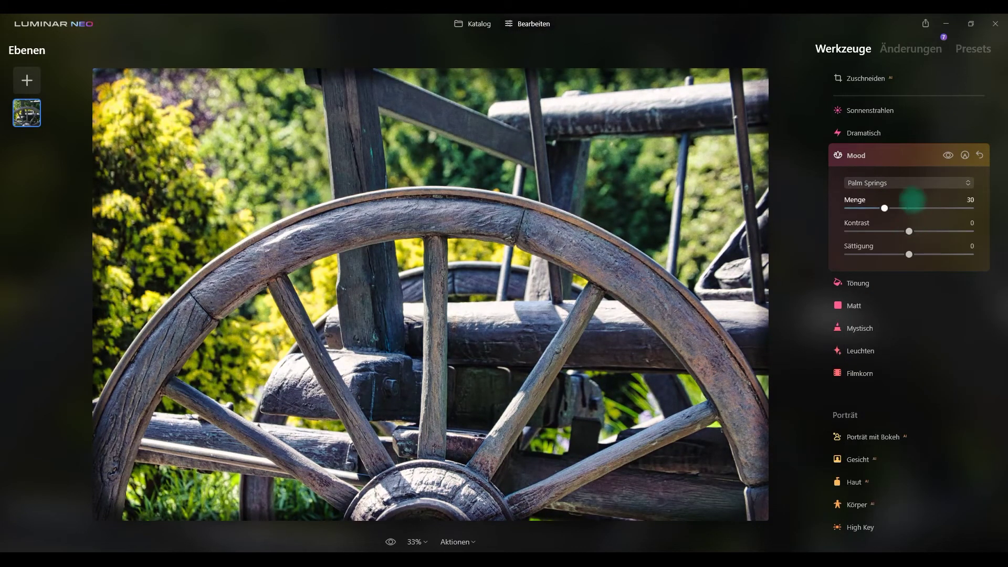
{"action": "left_click", "coordinate": [907, 184]}
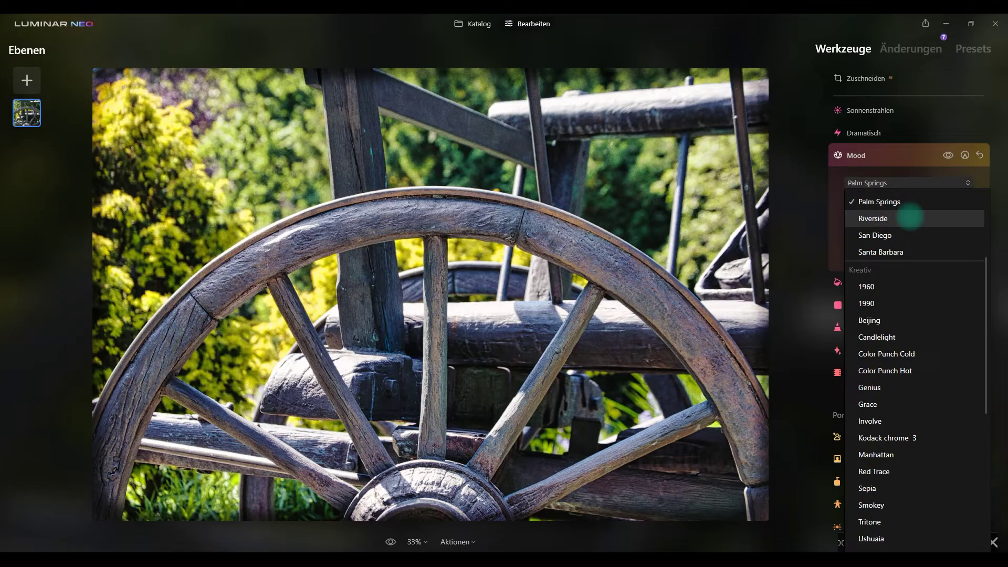
{"action": "left_click", "coordinate": [910, 217]}
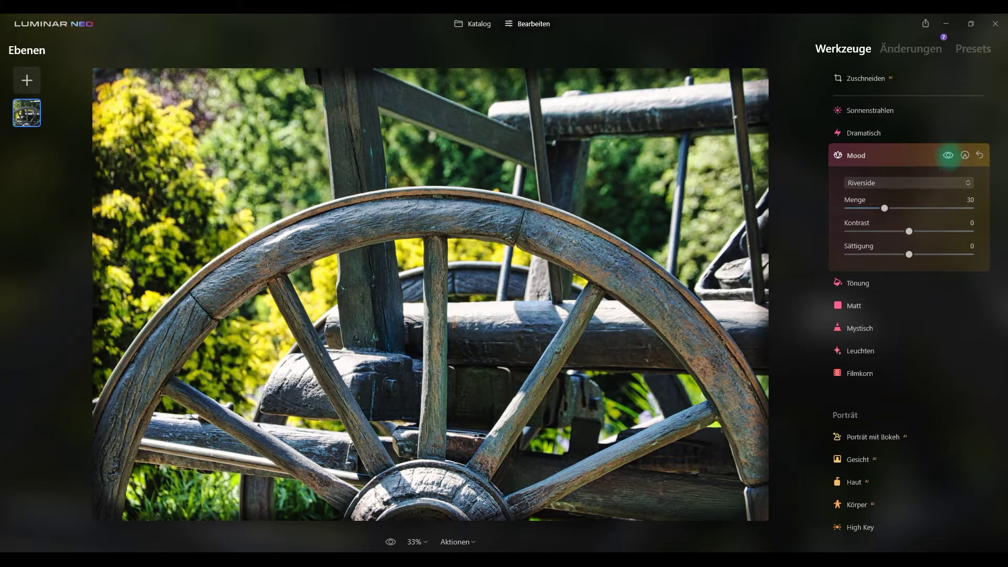
{"action": "left_click", "coordinate": [948, 155]}
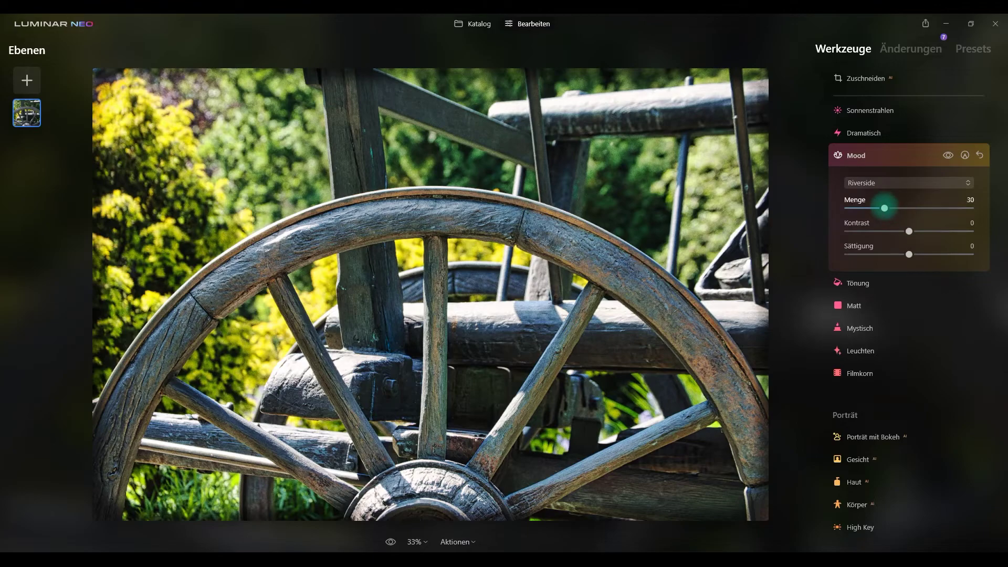
Set the Riverside mood to amount 25, contrast -12 and saturation -16, checking before/after.
{"action": "left_click_drag", "start_coordinate": [884, 208], "coordinate": [881, 208]}
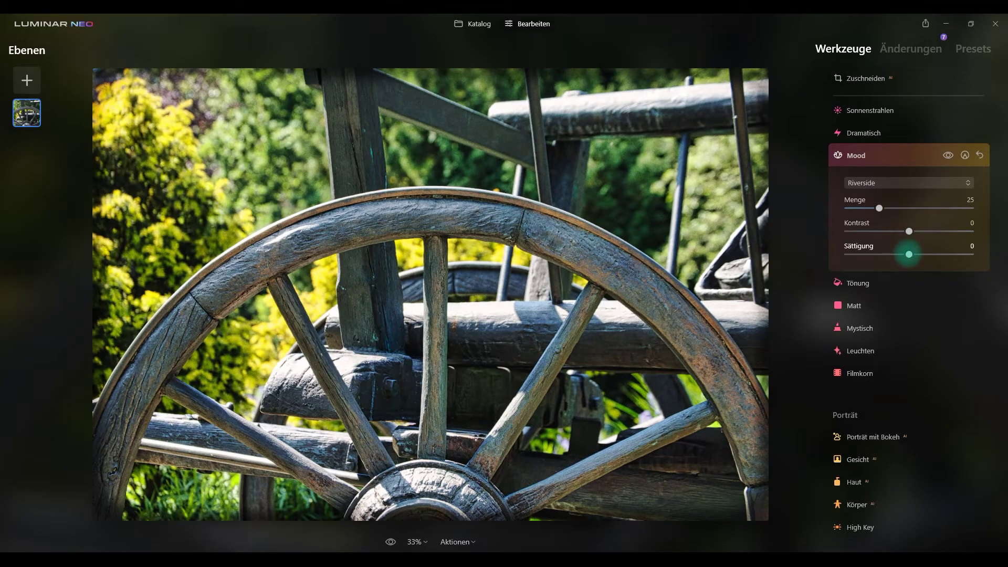
{"action": "mouse_move", "coordinate": [908, 254]}
{"action": "left_mouse_down"}
{"action": "mouse_move", "coordinate": [899, 254]}
{"action": "mouse_move", "coordinate": [902, 231]}
{"action": "left_mouse_up"}
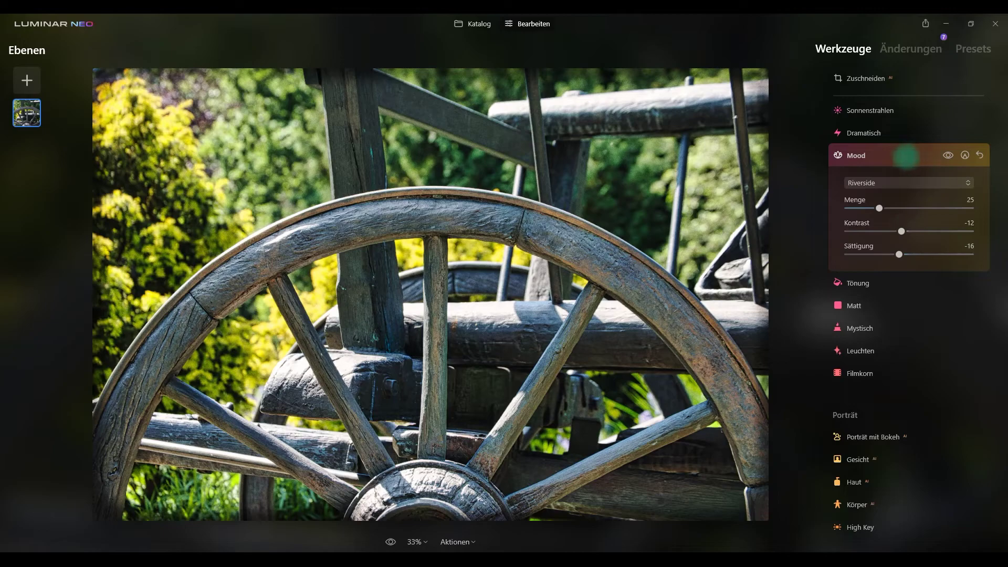
{"action": "left_click", "coordinate": [947, 155]}
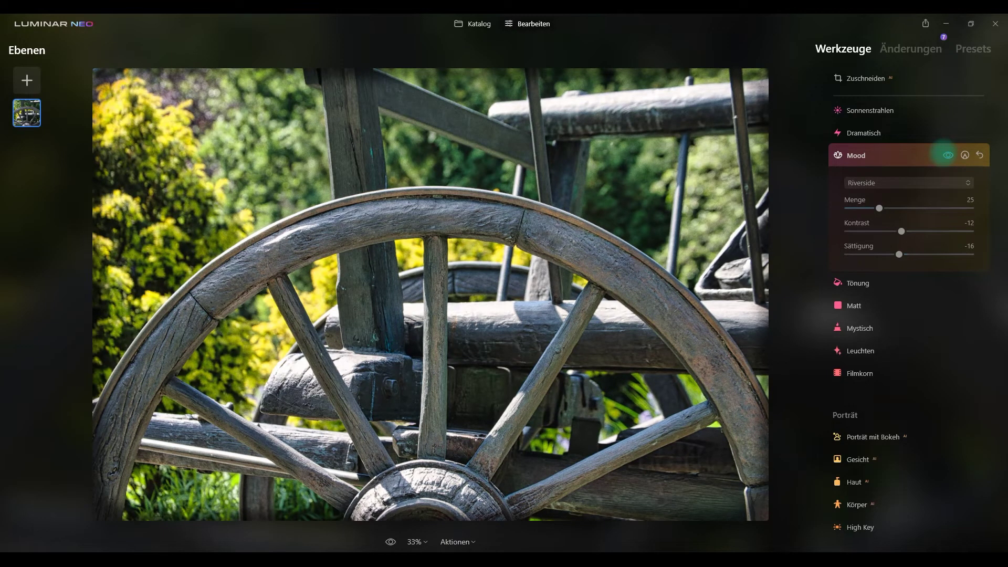
{"action": "left_click", "coordinate": [948, 155]}
{"action": "left_click", "coordinate": [947, 155]}
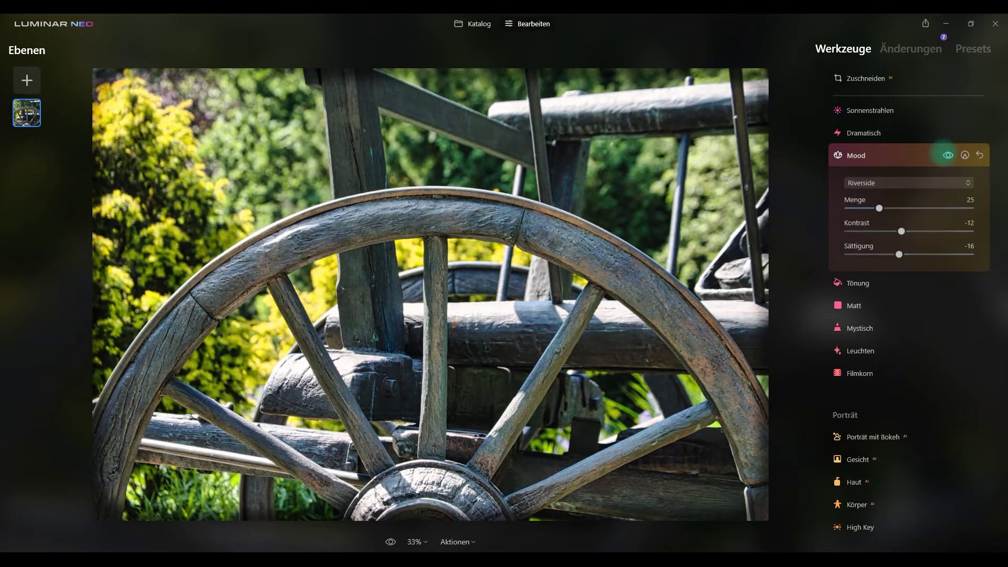
{"action": "left_click", "coordinate": [856, 155]}
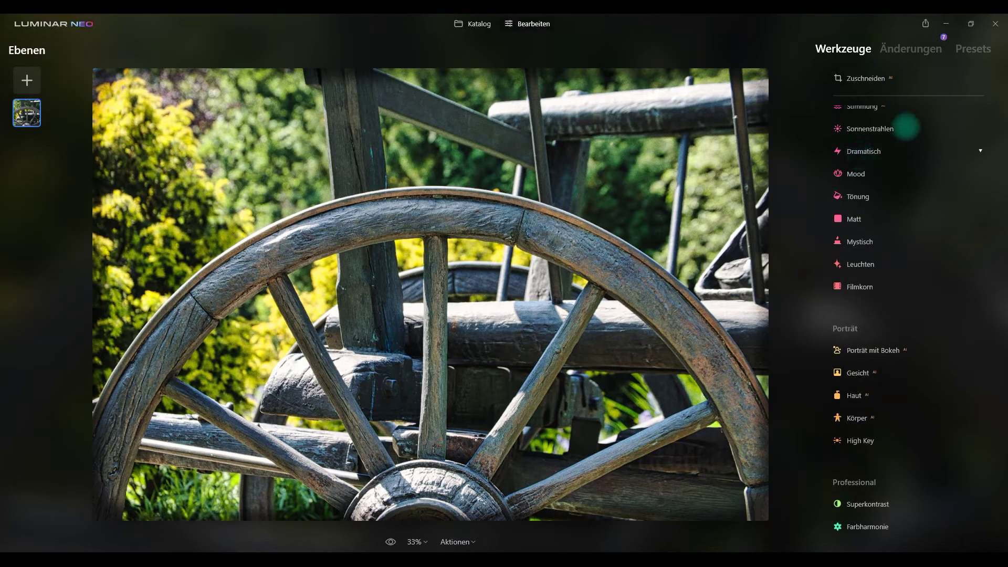
{"action": "left_click", "coordinate": [910, 48]}
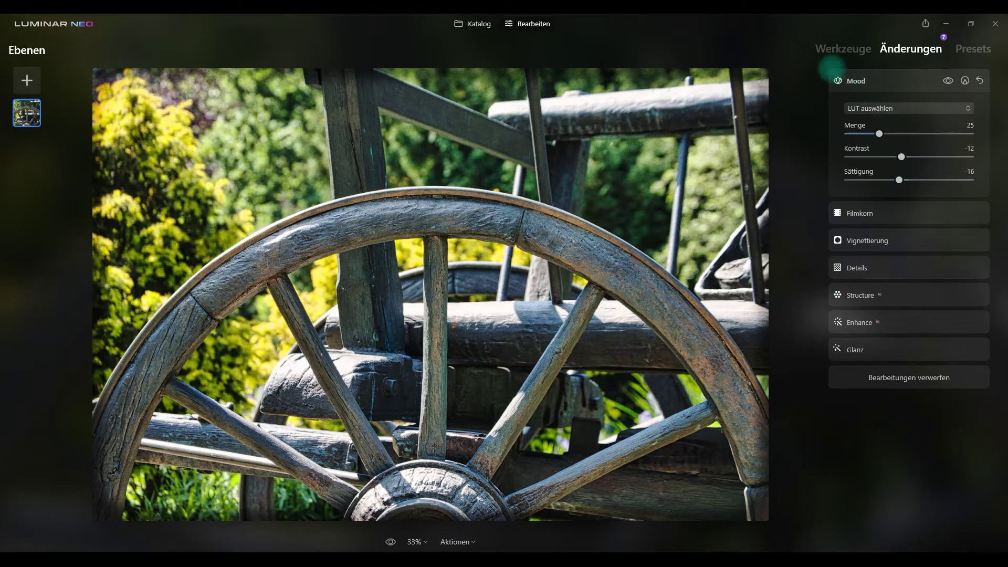
{"action": "left_click", "coordinate": [843, 50]}
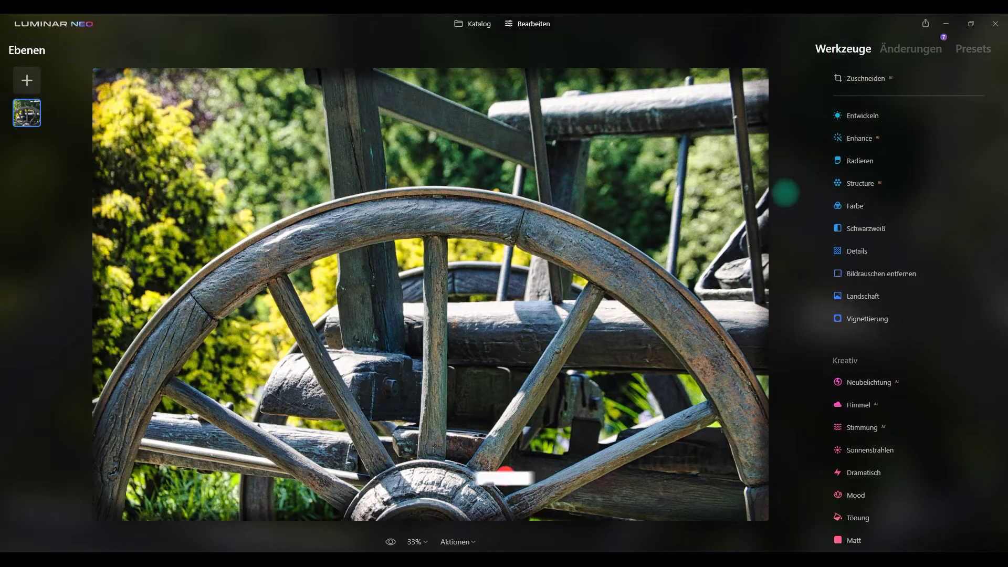